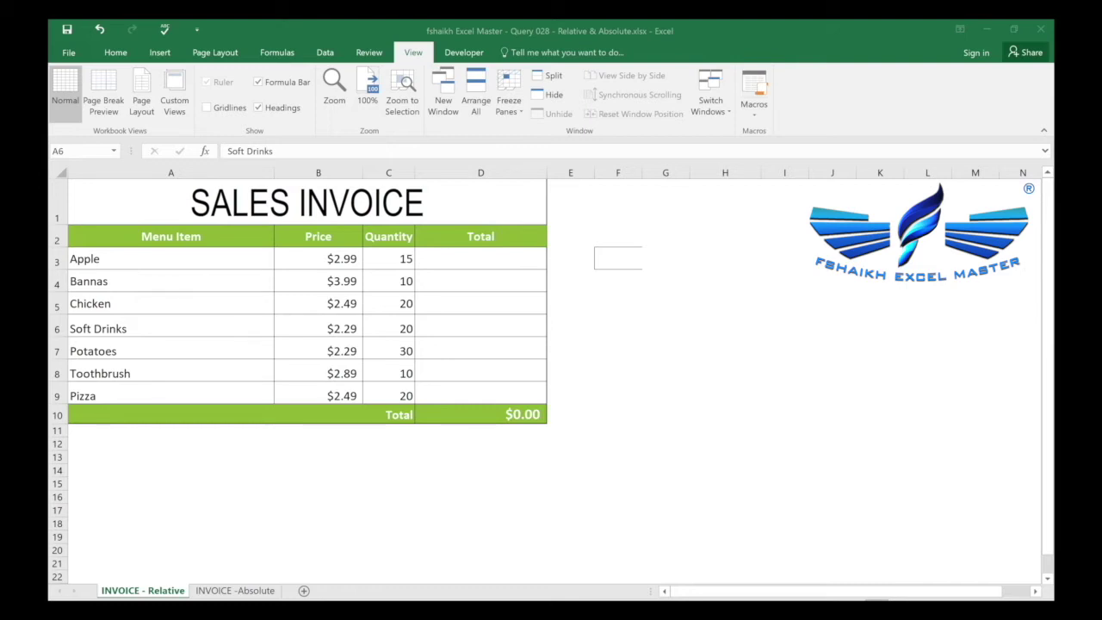
Enter =B3*C3 in D3 for Apple's total.
{"action": "left_click", "coordinate": [481, 258]}
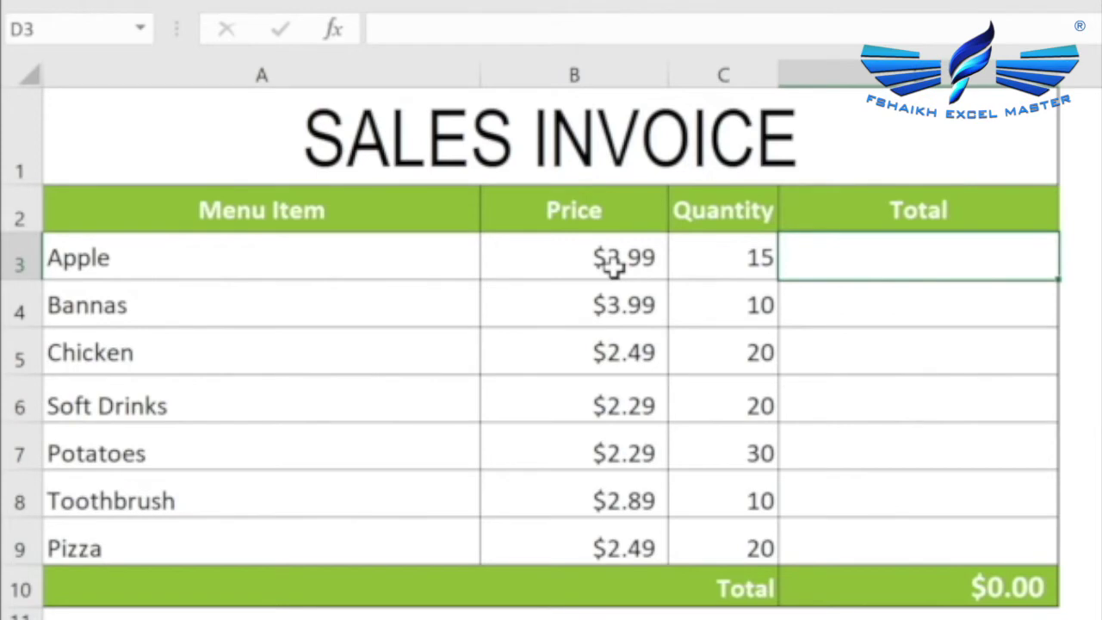
{"action": "type", "text": "="}
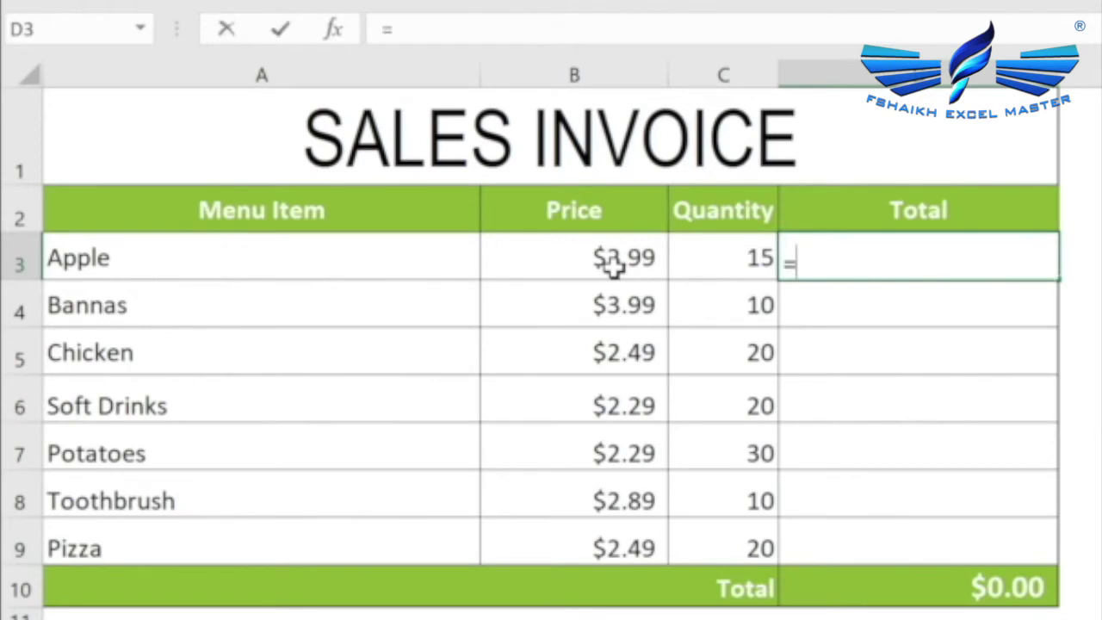
{"action": "left_click", "coordinate": [614, 269]}
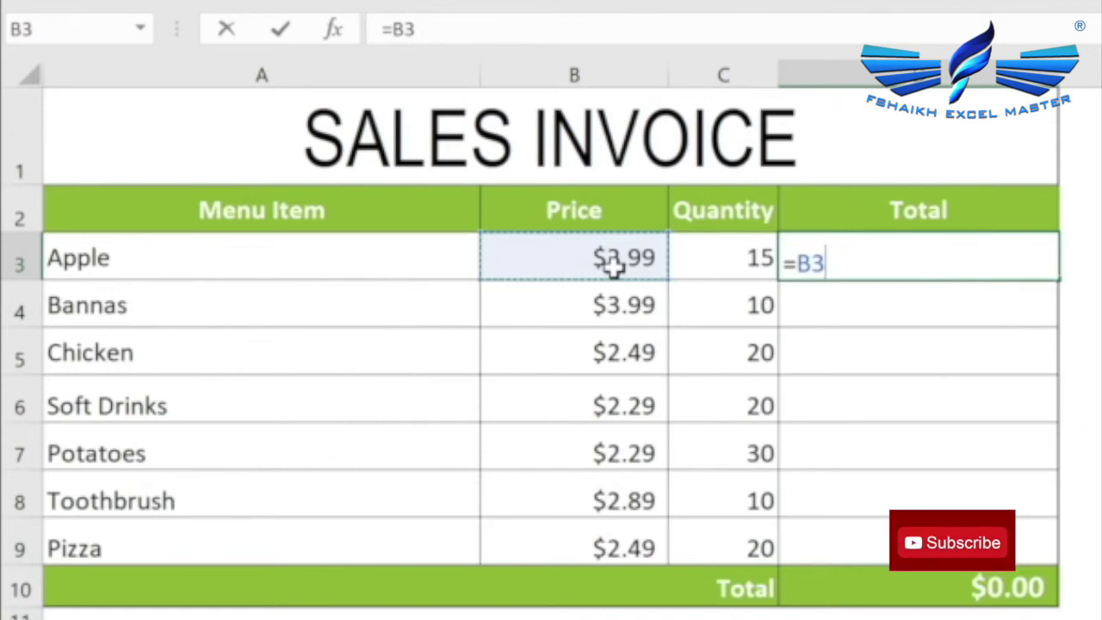
{"action": "type", "text": "*"}
{"action": "left_click", "coordinate": [730, 245]}
{"action": "key", "text": "Return"}
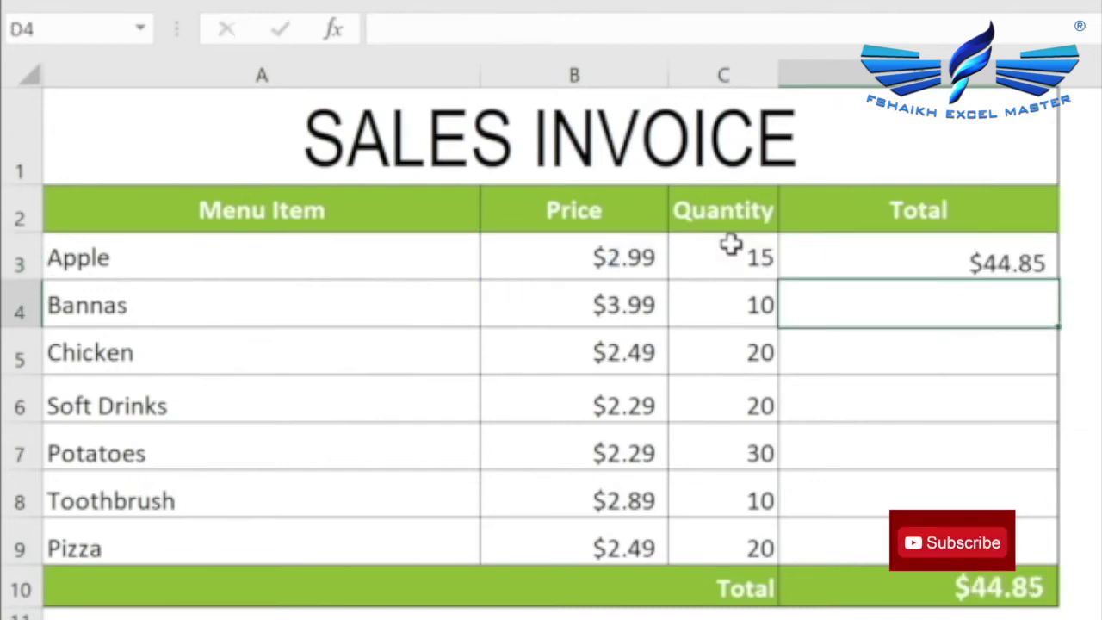
Fill the total formula down to Pizza in D9 and spot-check the copied formulas.
{"action": "left_click", "coordinate": [990, 263]}
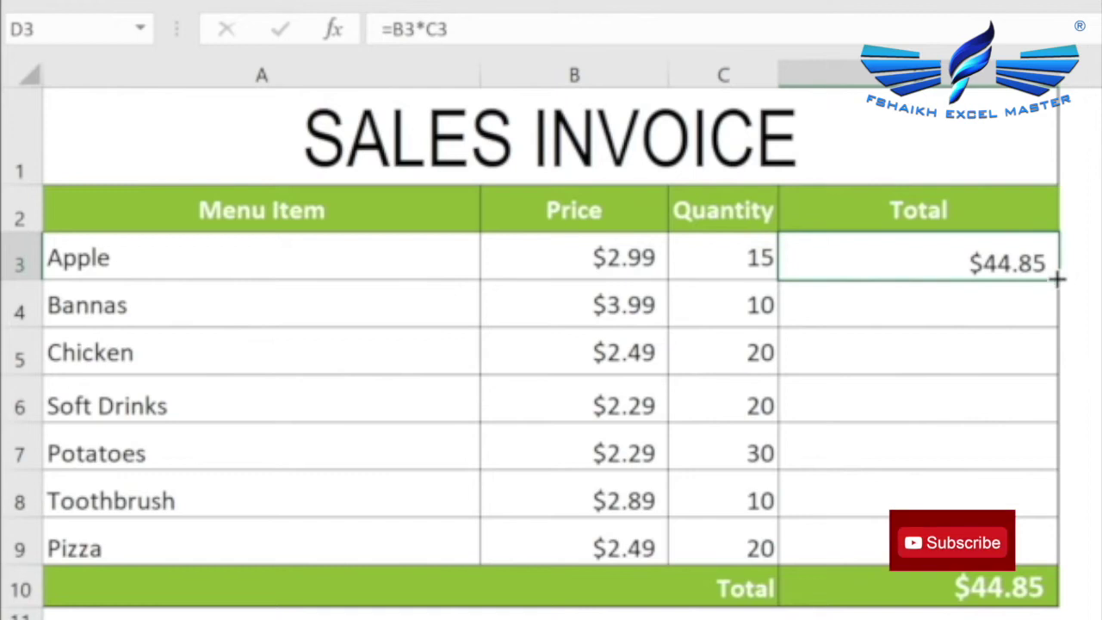
{"action": "double_click", "coordinate": [1058, 275]}
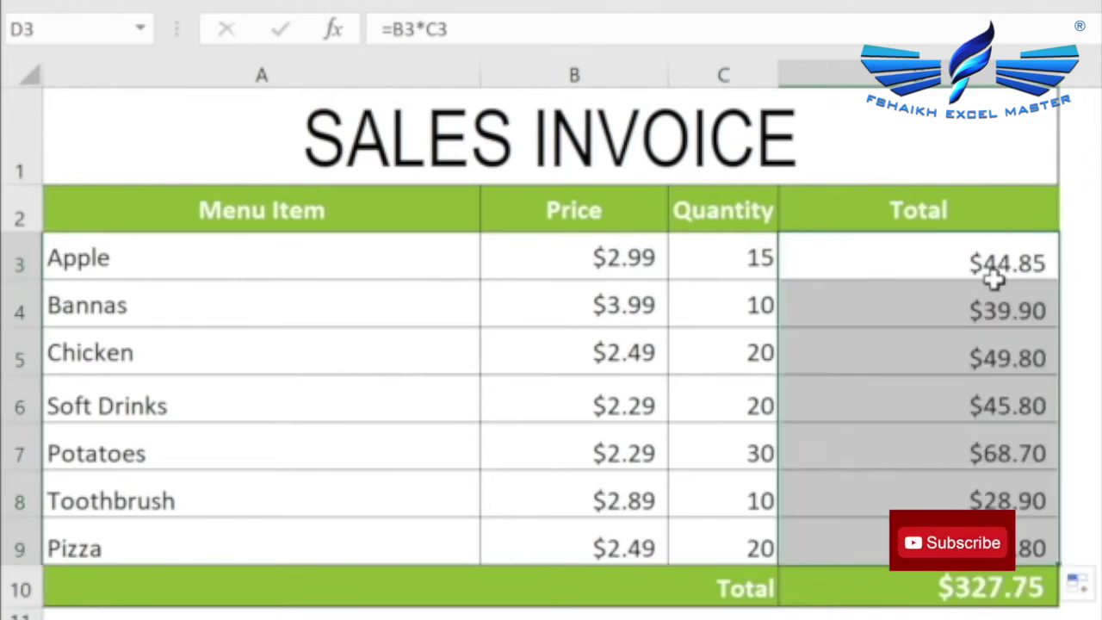
{"action": "left_click", "coordinate": [985, 522]}
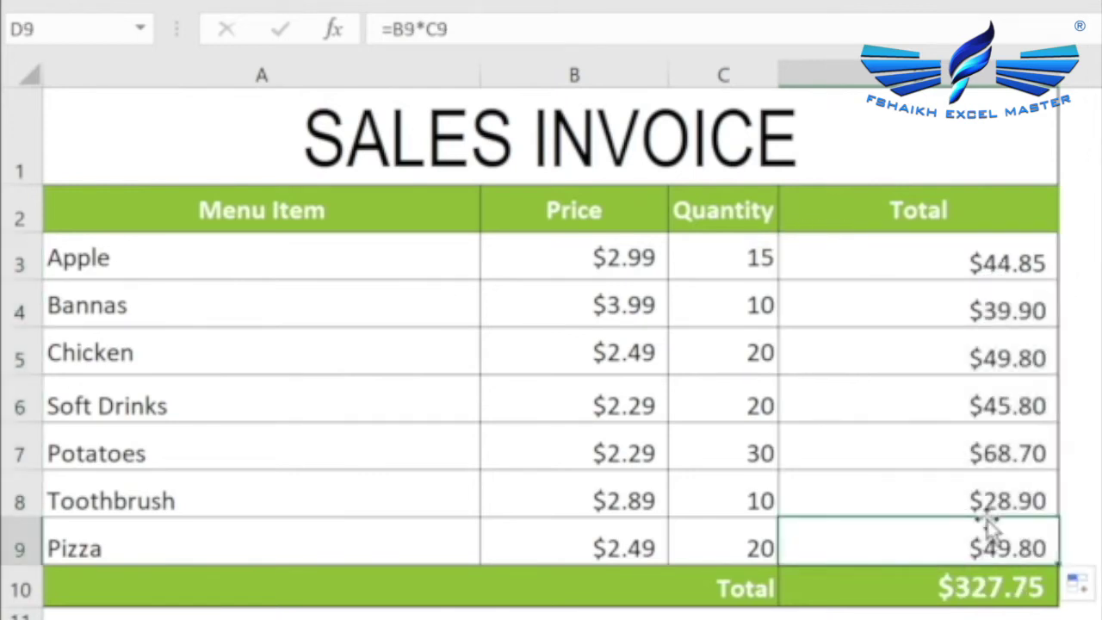
{"action": "left_click", "coordinate": [803, 324]}
Inspect each Total formula from D3 to D9, confirming it uses its own row's B and C cells.
{"action": "key", "text": "Up"}
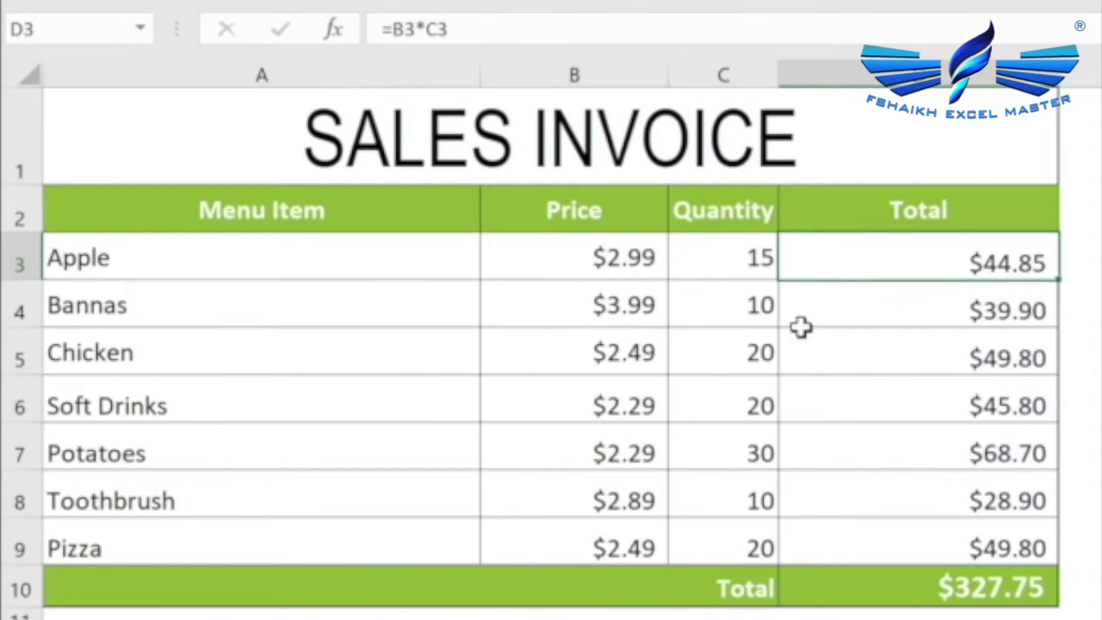
{"action": "key", "text": "F2"}
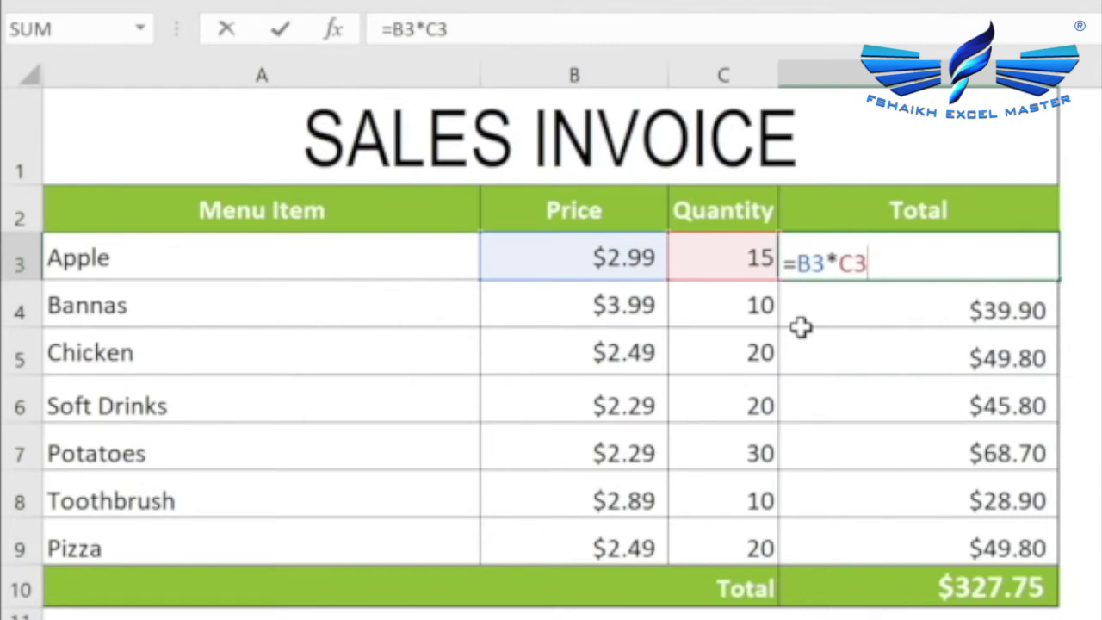
{"action": "key", "text": "Return"}
{"action": "key", "text": "F2"}
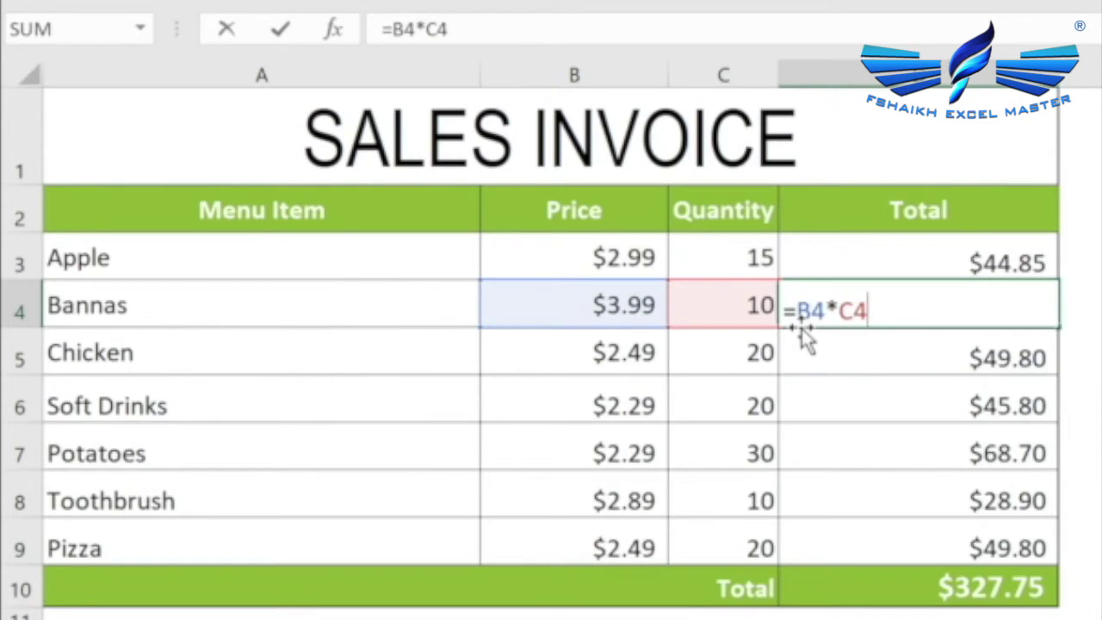
{"action": "key", "text": "Return"}
{"action": "key", "text": "F2"}
{"action": "key", "text": "Return"}
{"action": "key", "text": "F2"}
{"action": "key", "text": "Return"}
{"action": "key", "text": "F2"}
{"action": "key", "text": "Return"}
{"action": "key", "text": "F2"}
{"action": "key", "text": "Return"}
{"action": "key", "text": "Return"}
{"action": "key", "text": "Up"}
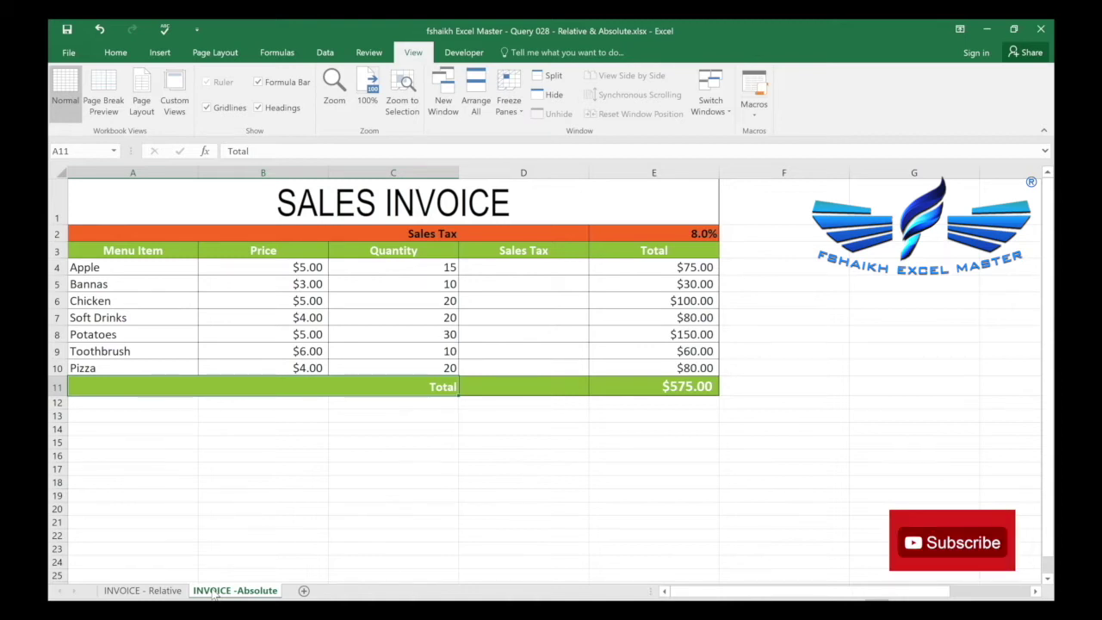
Enter =(B4*C4)*E2 in D4 so Apple's sales tax shows $6.00.
{"action": "left_click", "coordinate": [482, 264]}
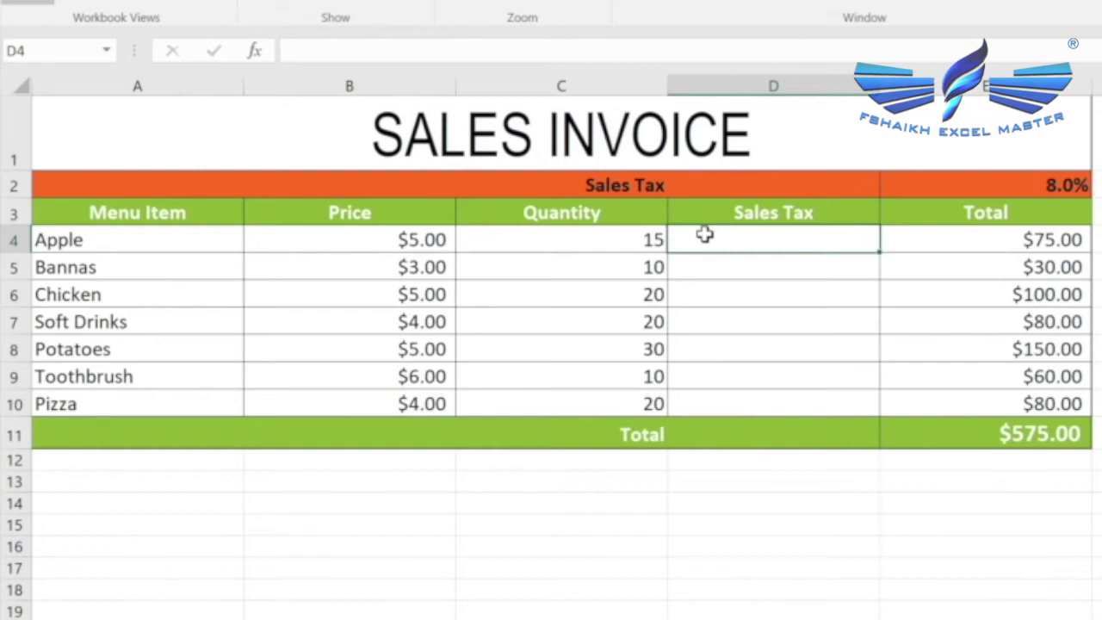
{"action": "type", "text": "=("}
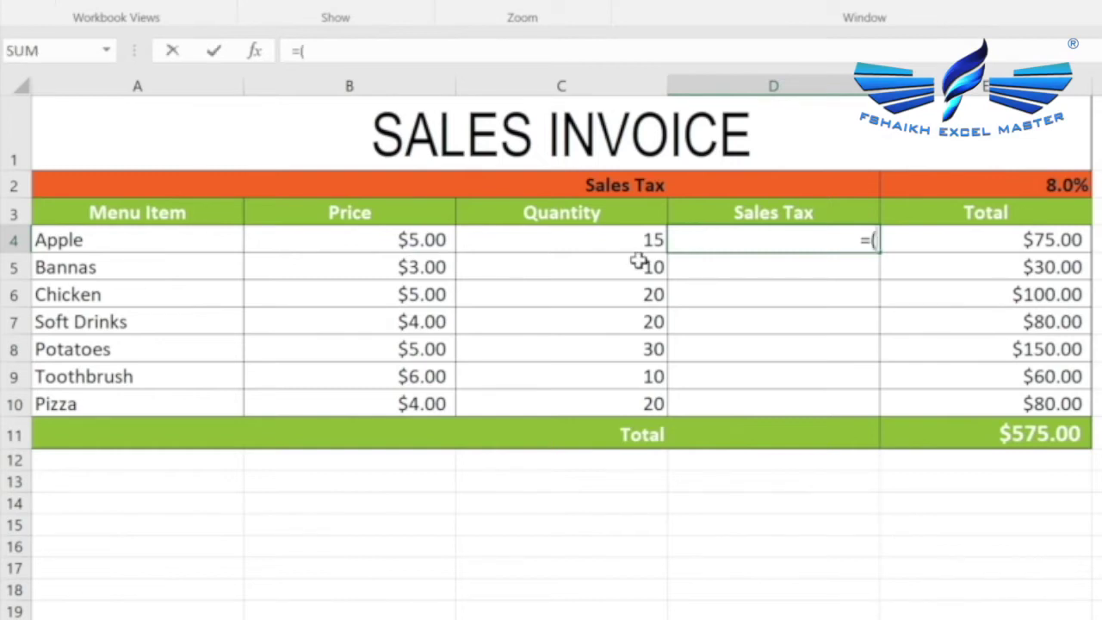
{"action": "left_click", "coordinate": [397, 238]}
{"action": "type", "text": "*"}
{"action": "left_click", "coordinate": [563, 238]}
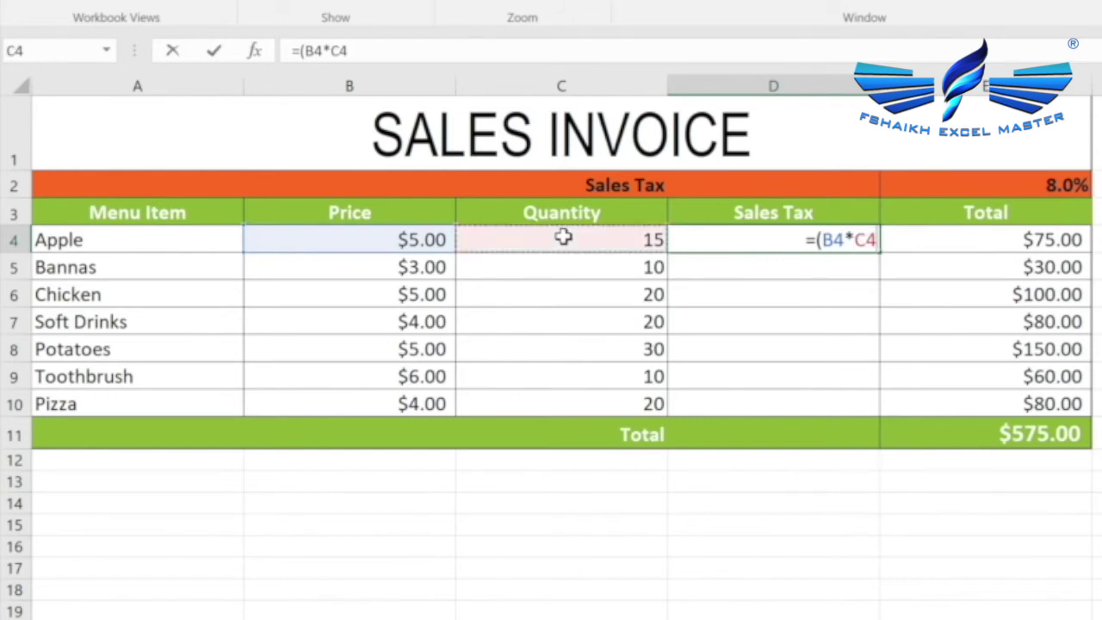
{"action": "type", "text": ")*"}
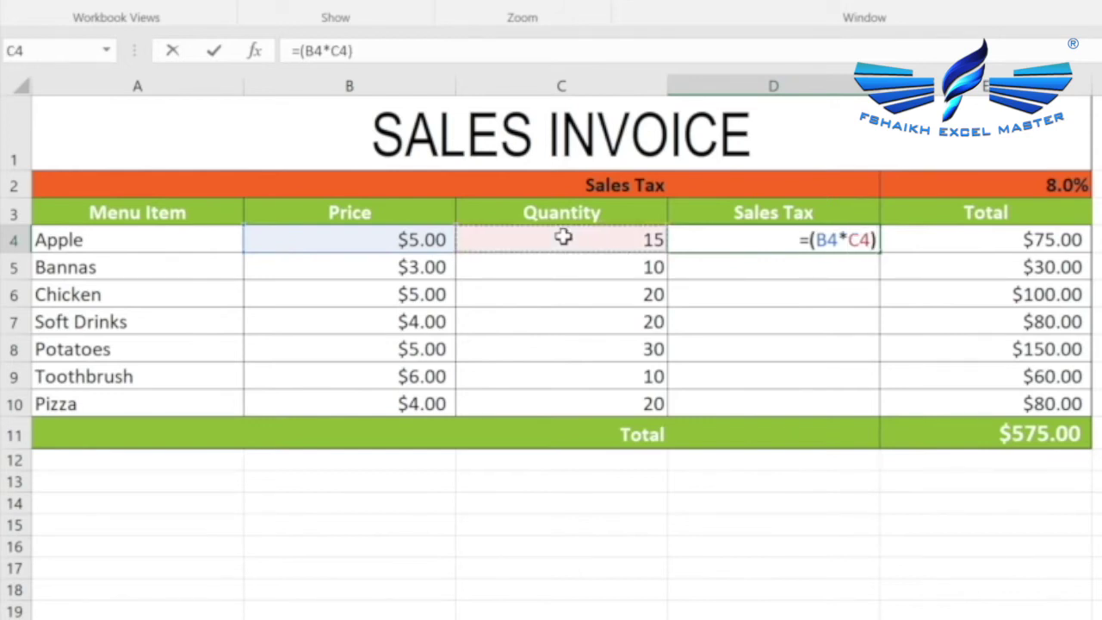
{"action": "left_click", "coordinate": [994, 185]}
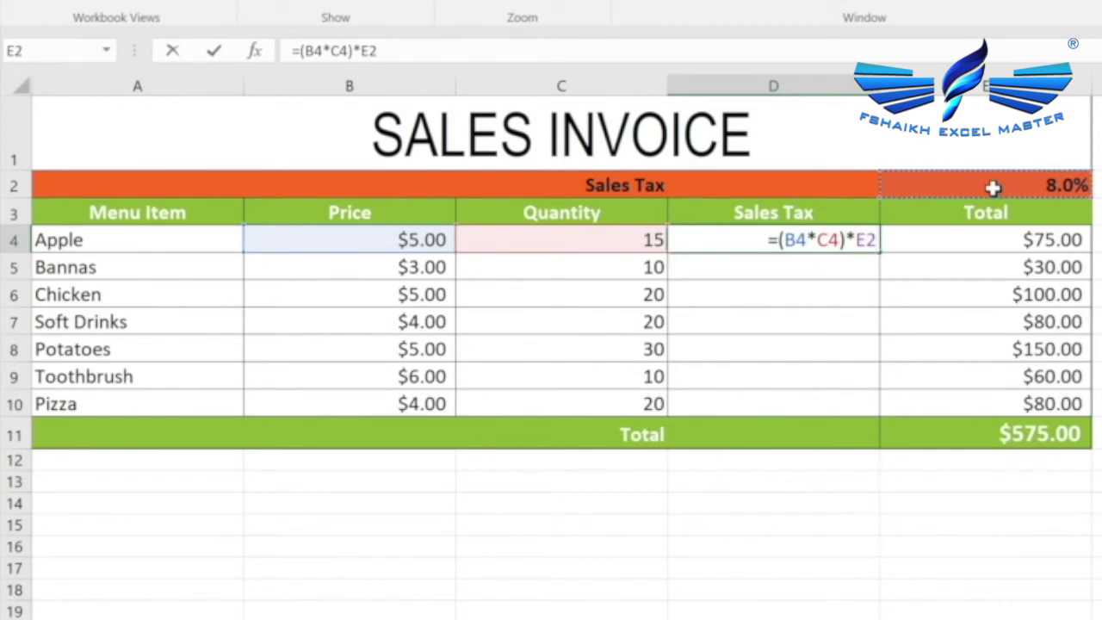
{"action": "key", "text": "Return"}
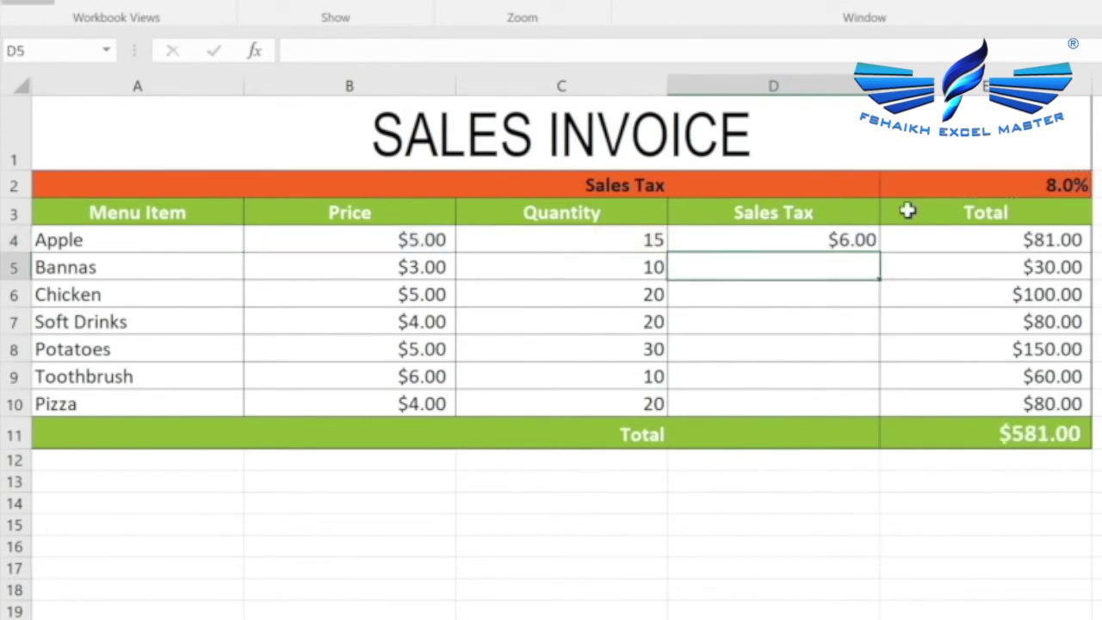
{"action": "left_click", "coordinate": [847, 232]}
Fill the tax formula down to Pizza, then compare Bananas' shifted =(B5*C5)*E3 with Apple's formula.
{"action": "double_click", "coordinate": [879, 247]}
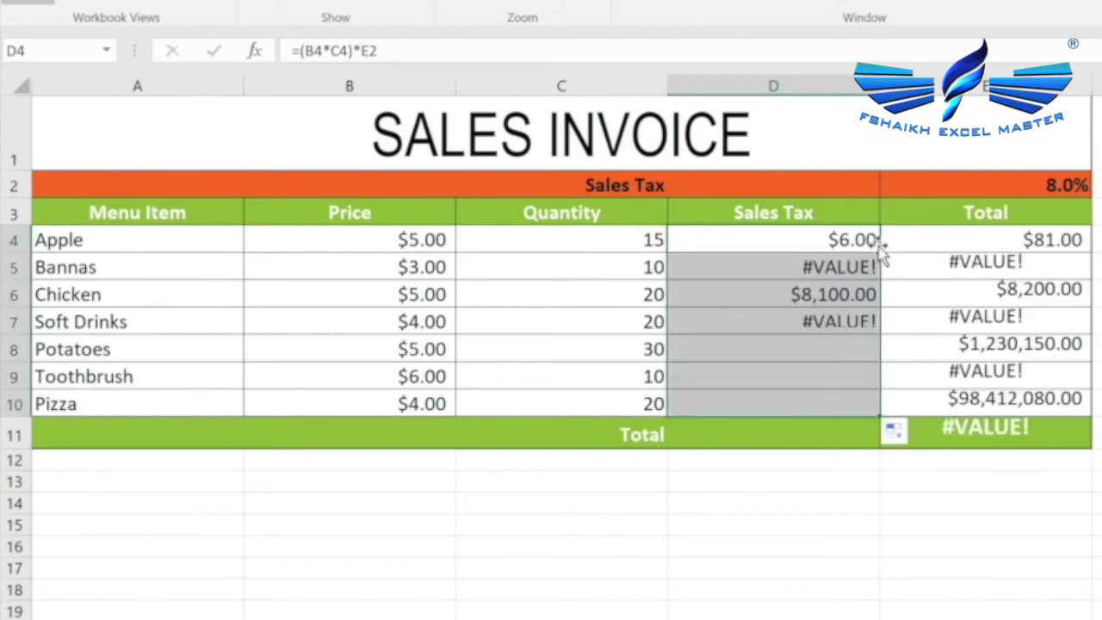
{"action": "left_click", "coordinate": [841, 263]}
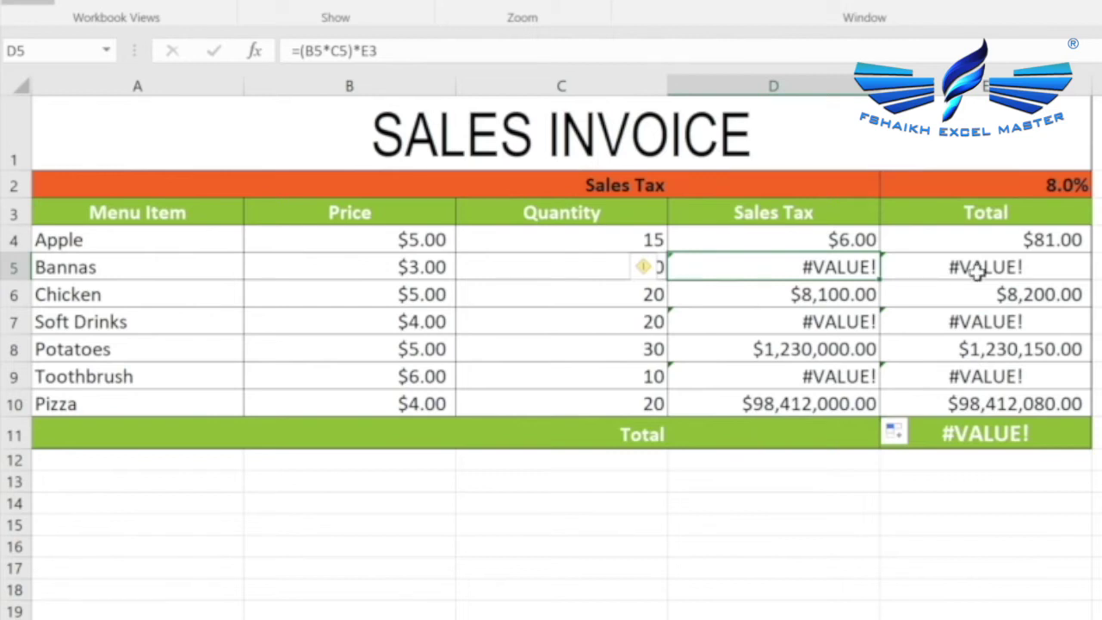
{"action": "key", "text": "F2"}
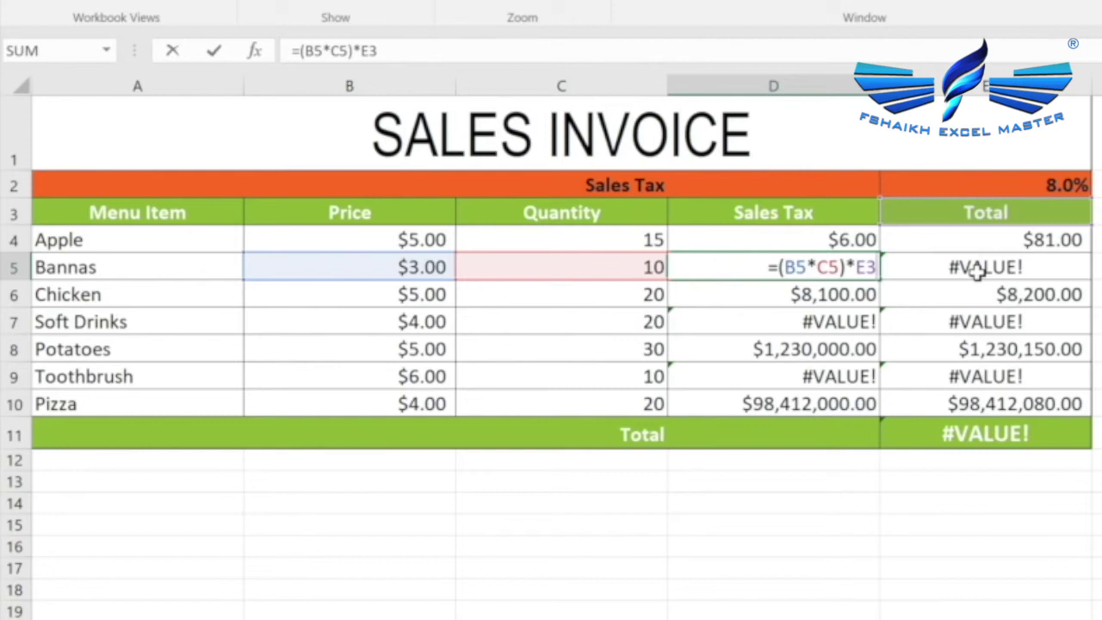
{"action": "key", "text": "Escape"}
{"action": "key", "text": "Up"}
{"action": "key", "text": "F2"}
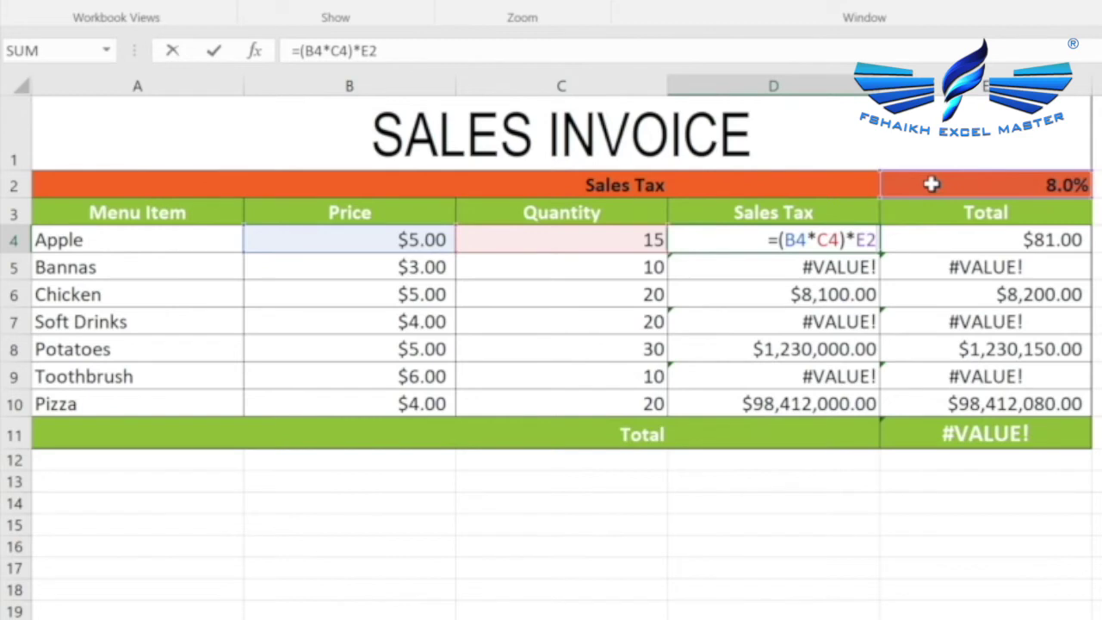
Cycle the rate reference through $E$2, E$2, $E2 and E2, settling on =(B4*C4)*$E$2.
{"action": "key", "text": "F4"}
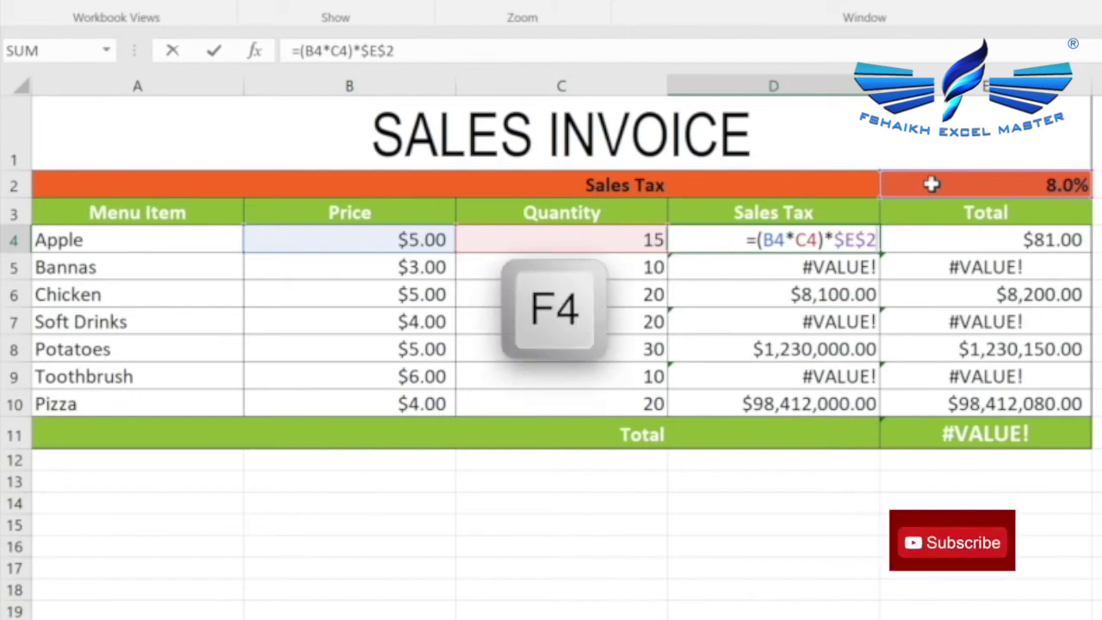
{"action": "key", "text": "F4"}
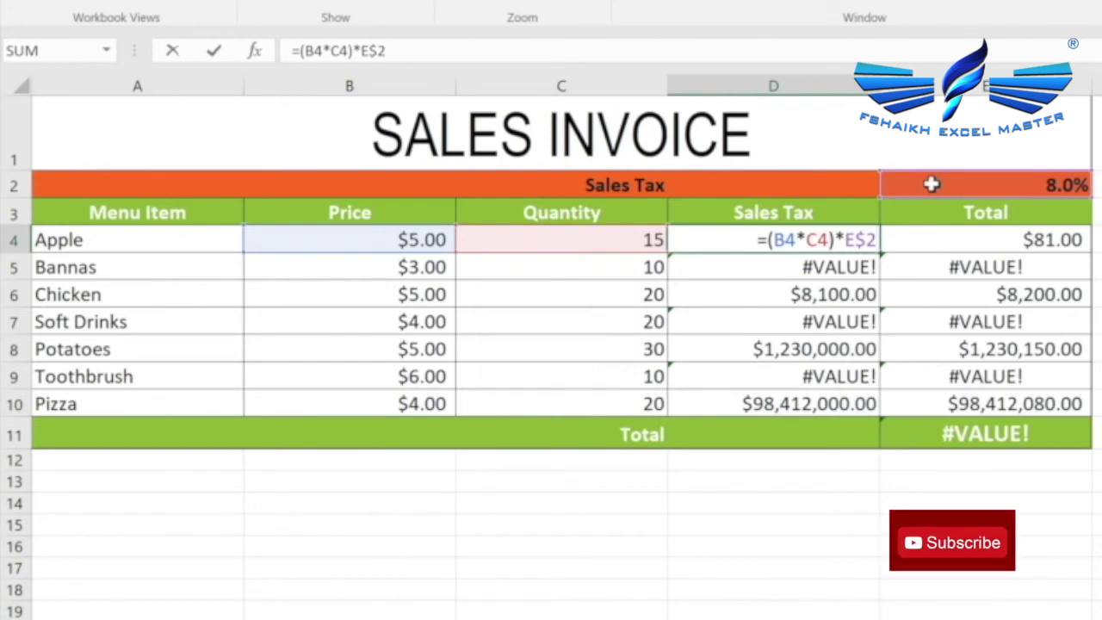
{"action": "key", "text": "F4"}
{"action": "key", "text": "F4"}
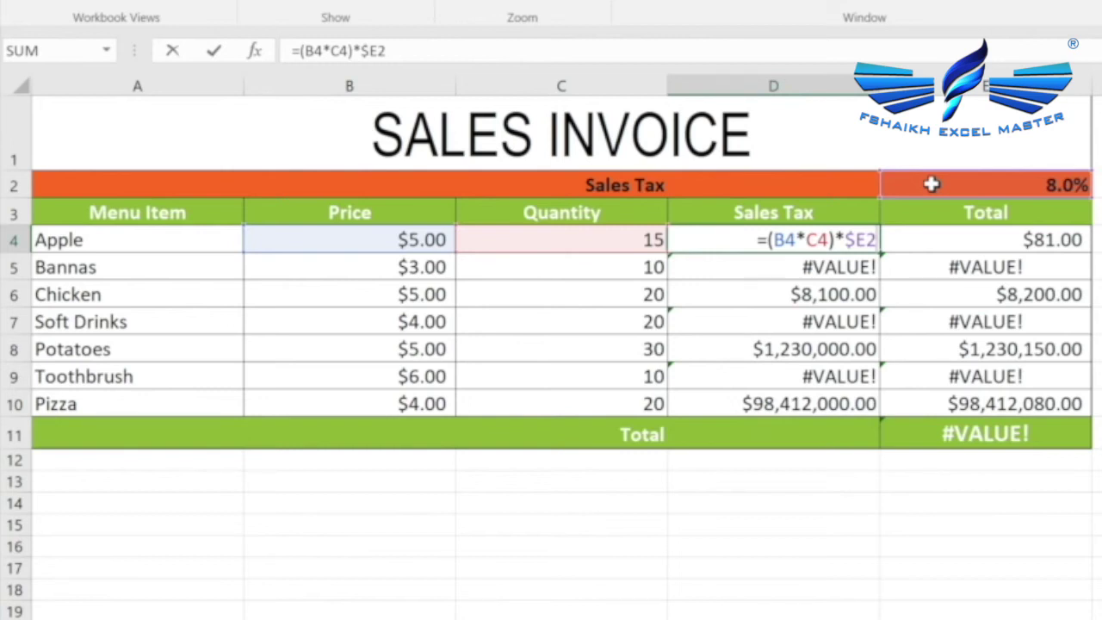
{"action": "key", "text": "F4"}
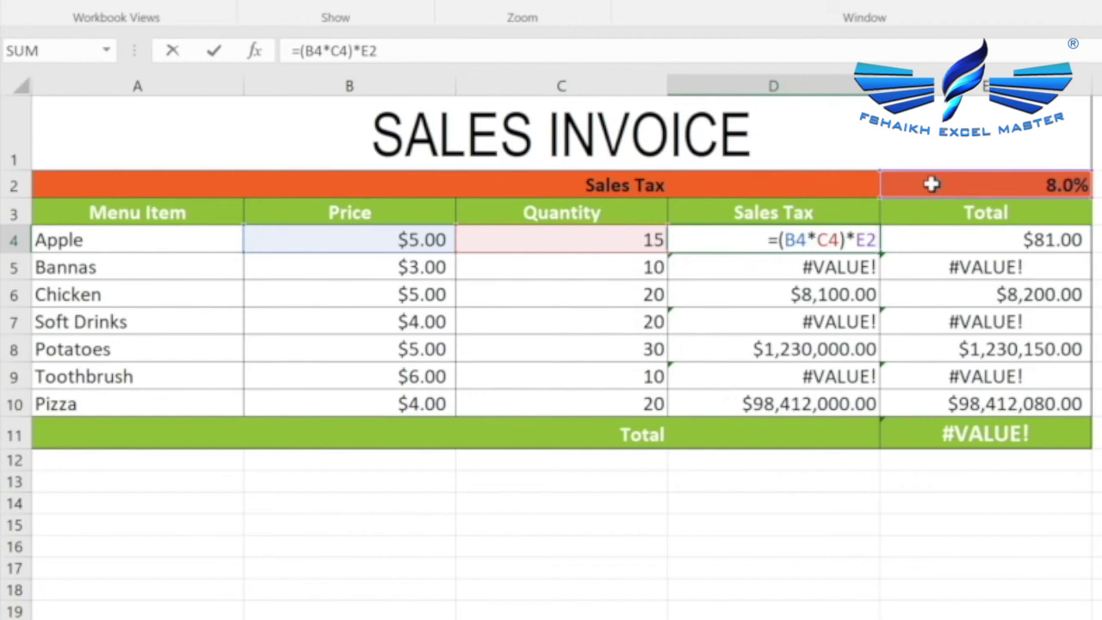
{"action": "key", "text": "F4"}
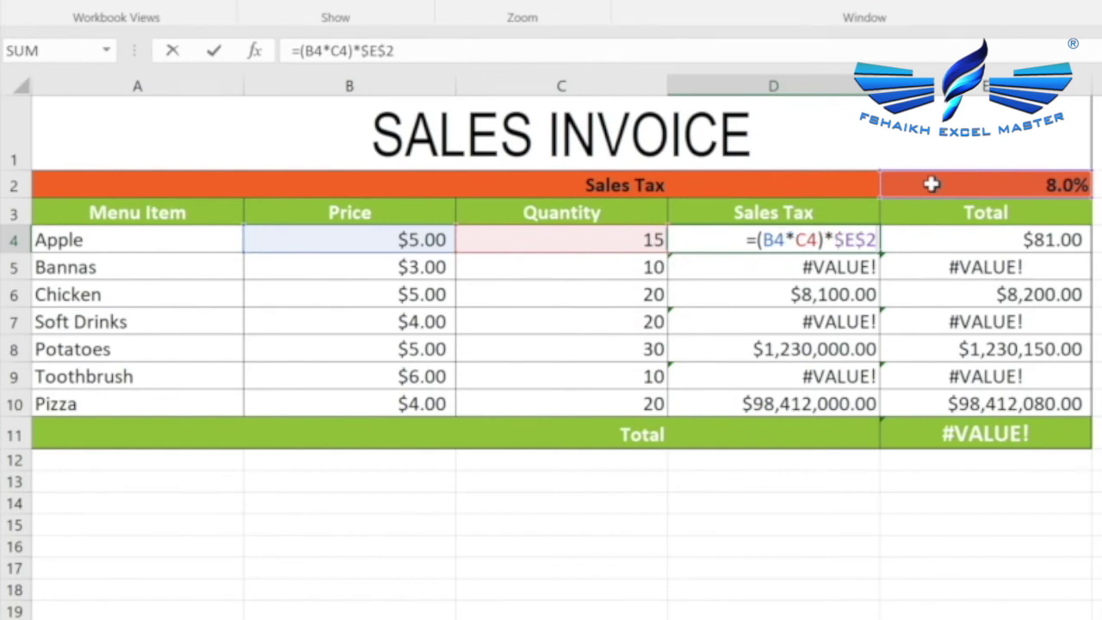
{"action": "key", "text": "Return"}
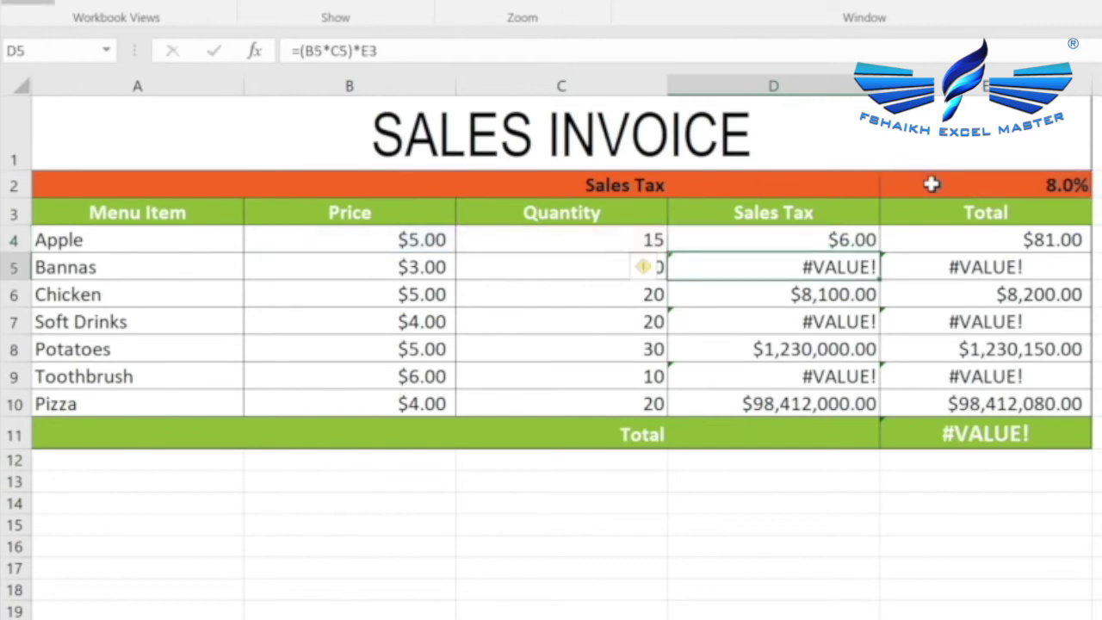
Fill the $E$2 tax formula from D4 down to D10 and inspect D5's copy.
{"action": "left_click", "coordinate": [841, 231]}
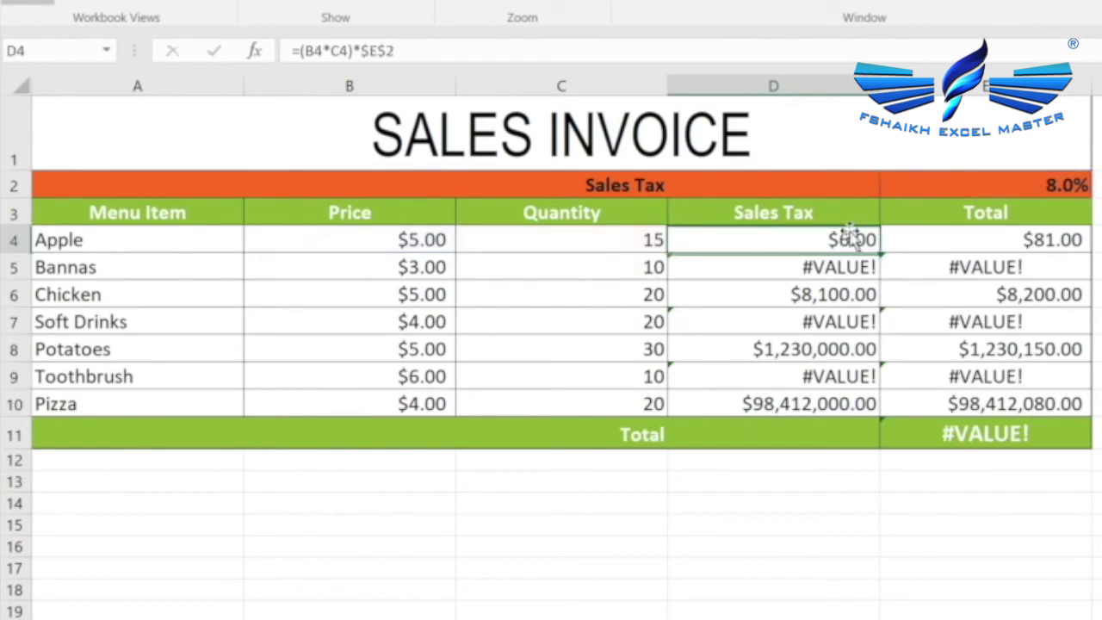
{"action": "double_click", "coordinate": [881, 253]}
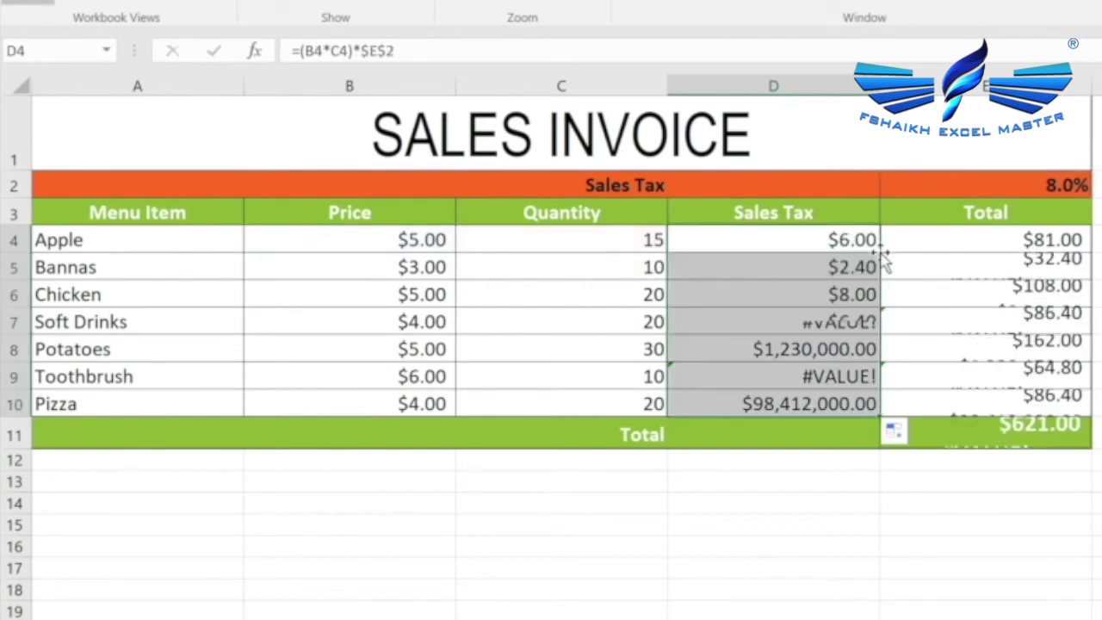
{"action": "left_click", "coordinate": [844, 267]}
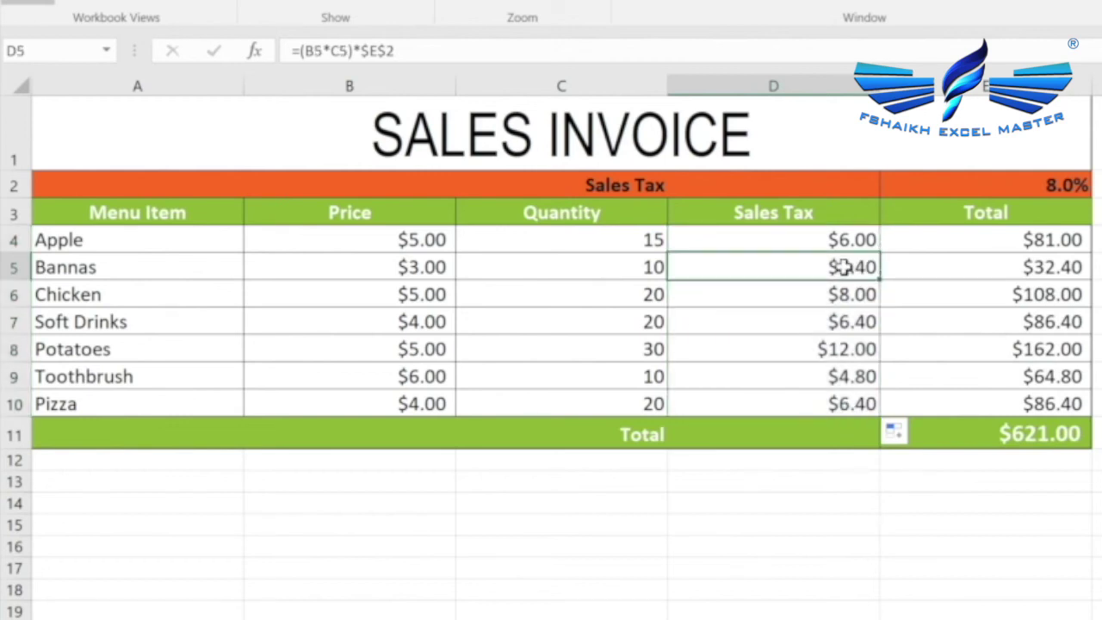
{"action": "double_click", "coordinate": [844, 267]}
Check that the tax formulas in D6 through D10 all keep the $E$2 rate reference.
{"action": "key", "text": "Return"}
{"action": "key", "text": "F2"}
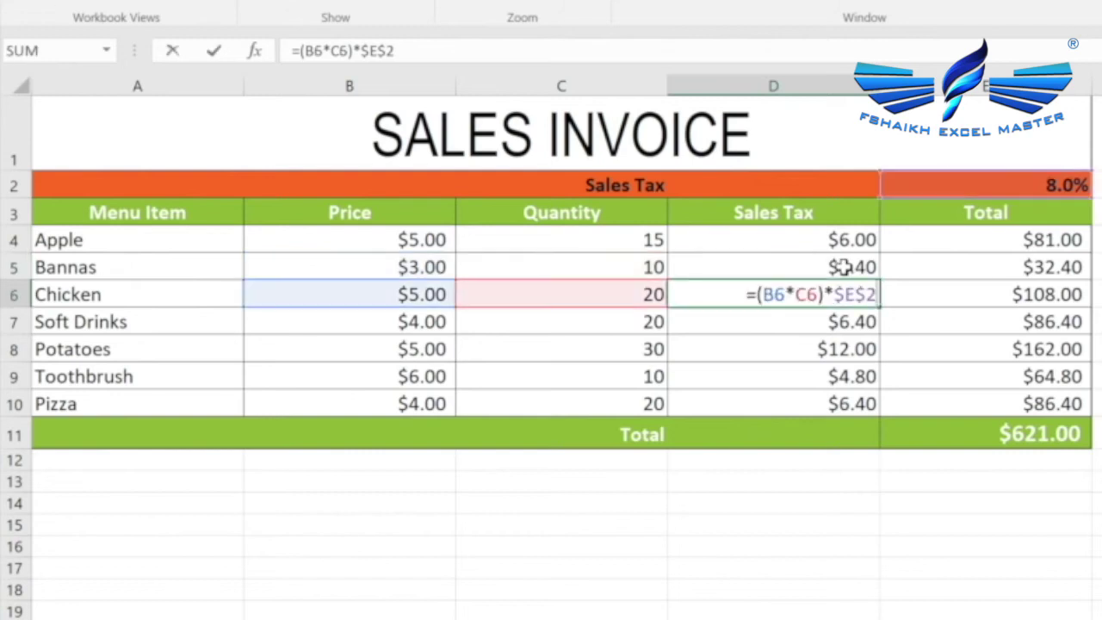
{"action": "key", "text": "Return"}
{"action": "key", "text": "F2"}
{"action": "key", "text": "Return"}
{"action": "key", "text": "F2"}
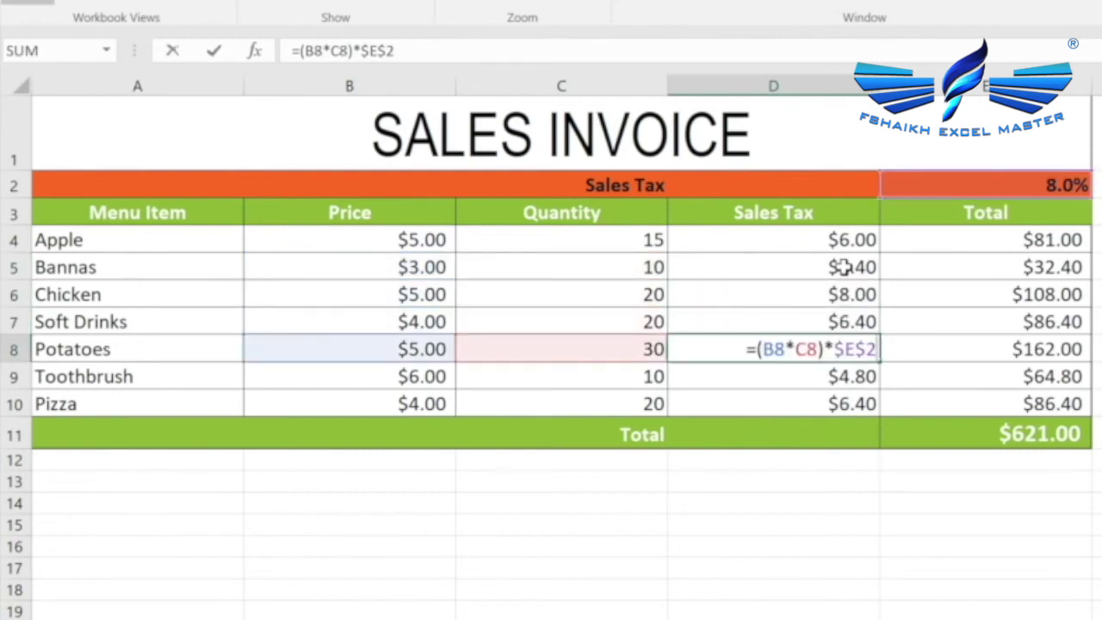
{"action": "key", "text": "Return"}
{"action": "key", "text": "F2"}
{"action": "key", "text": "Return"}
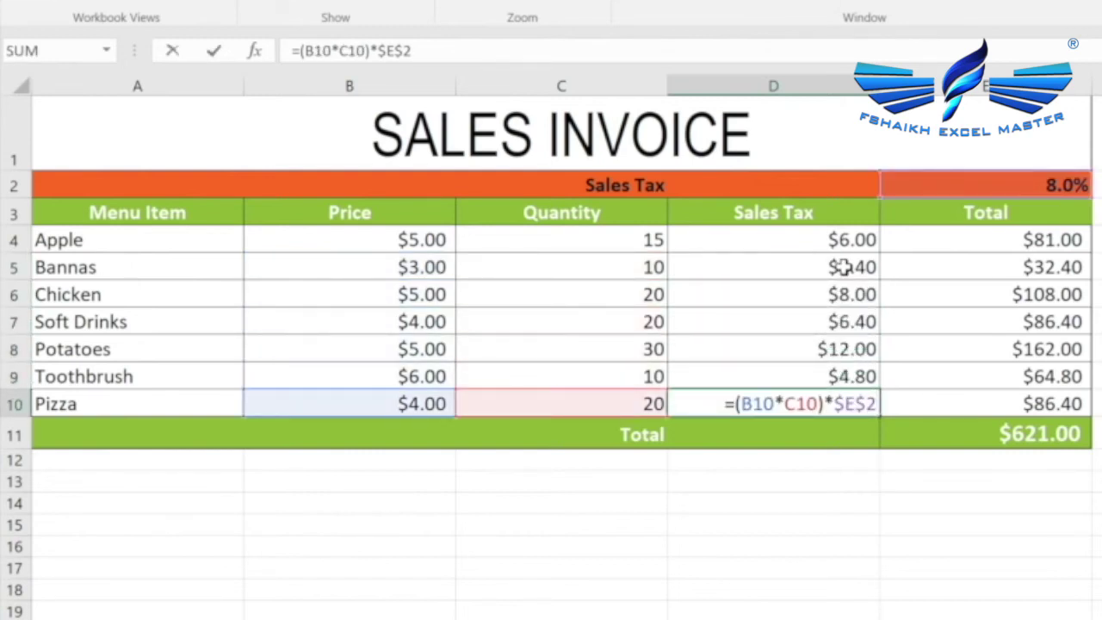
{"action": "key", "text": "Return"}
{"action": "key", "text": "Left"}
{"action": "key", "text": "Down"}
{"action": "key", "text": "Left"}
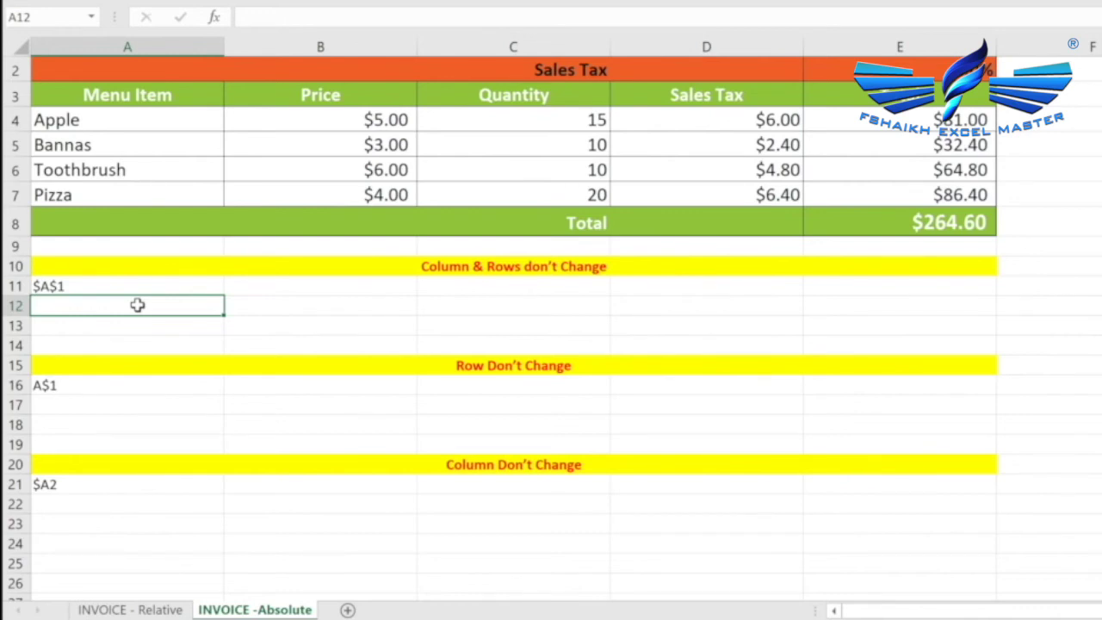
Enter the absolute reference =$A$3 in A12 and copy it.
{"action": "type", "text": "="}
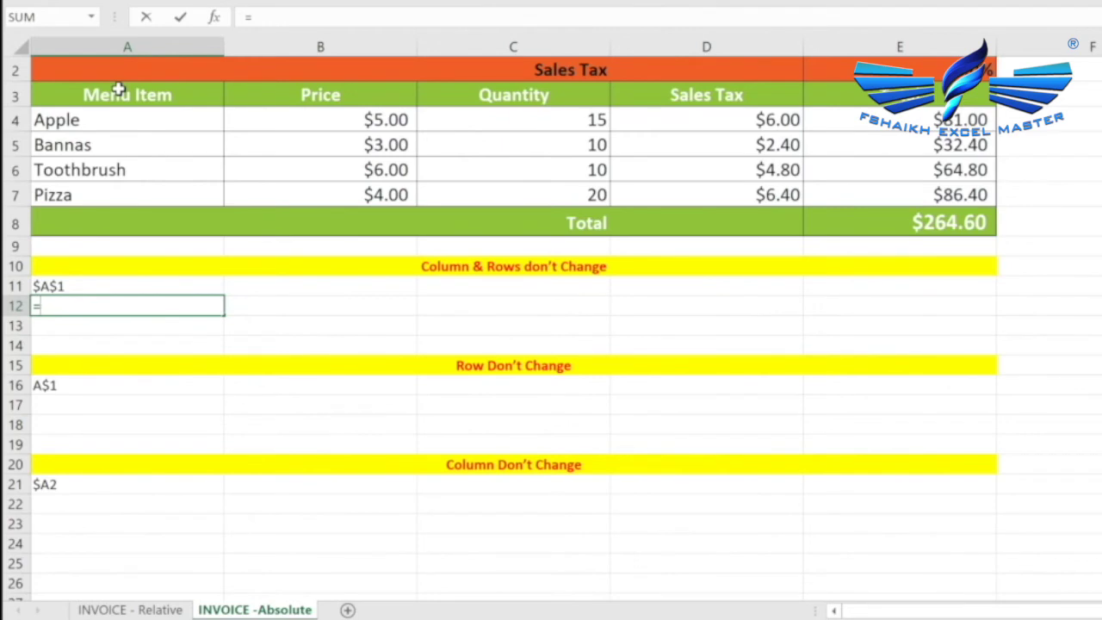
{"action": "left_click", "coordinate": [119, 90]}
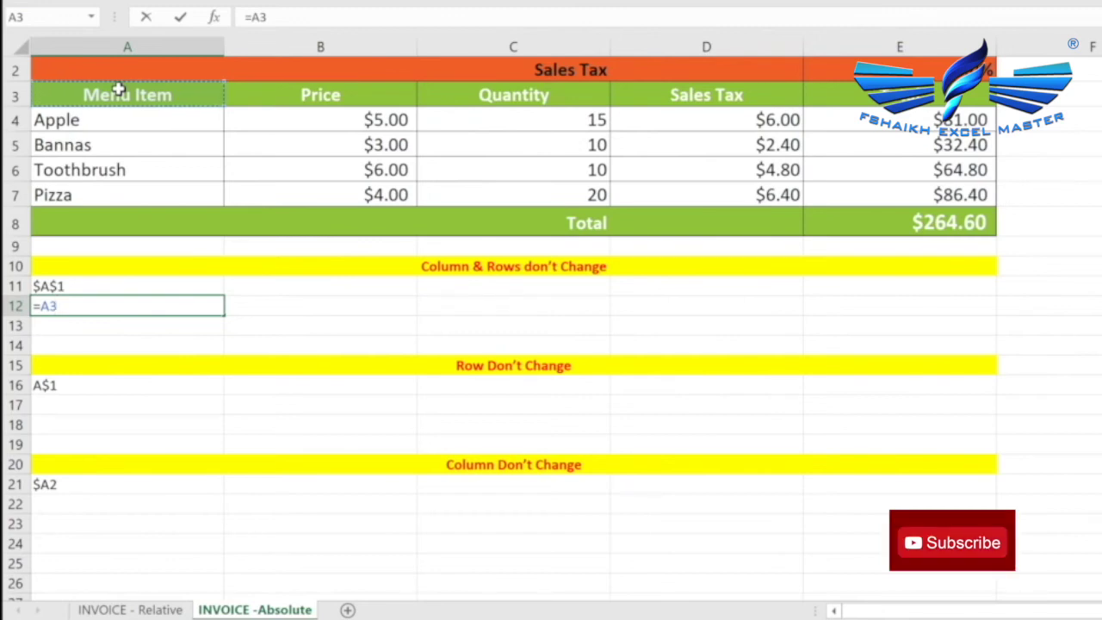
{"action": "key", "text": "F4"}
{"action": "key", "text": "Tab"}
Paste the =$A$3 formula into B12:E13 and A13 so each shows Menu Item.
{"action": "key", "text": "shift+Right"}
{"action": "key", "text": "shift+Right"}
{"action": "key", "text": "shift+Right"}
{"action": "key", "text": "shift+Down"}
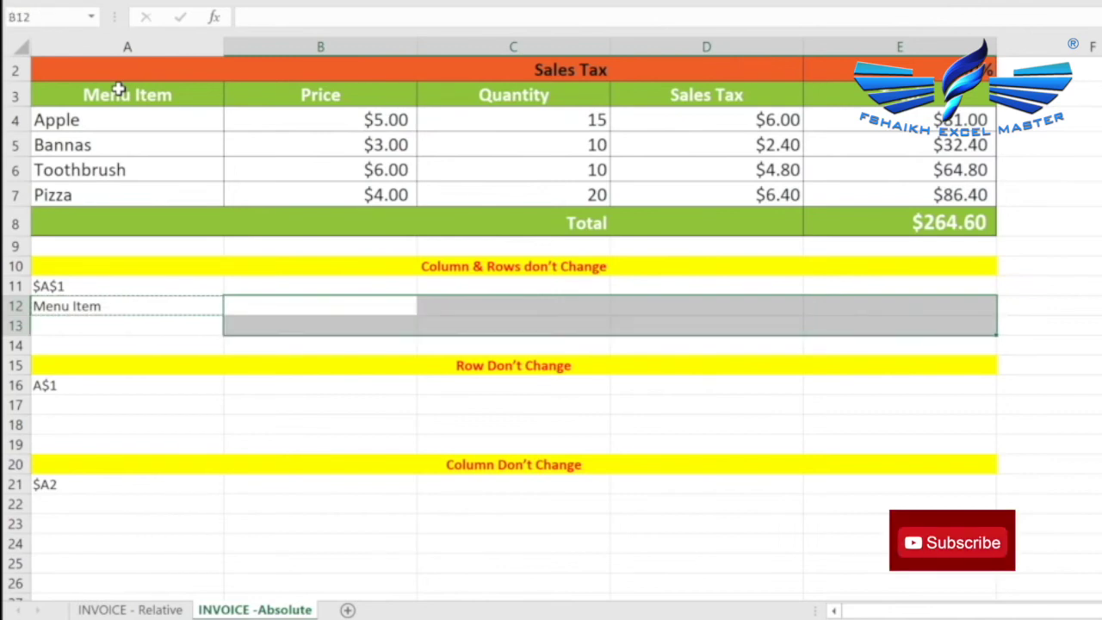
{"action": "key", "text": "ctrl+v"}
{"action": "key", "text": "Left"}
{"action": "key", "text": "Down"}
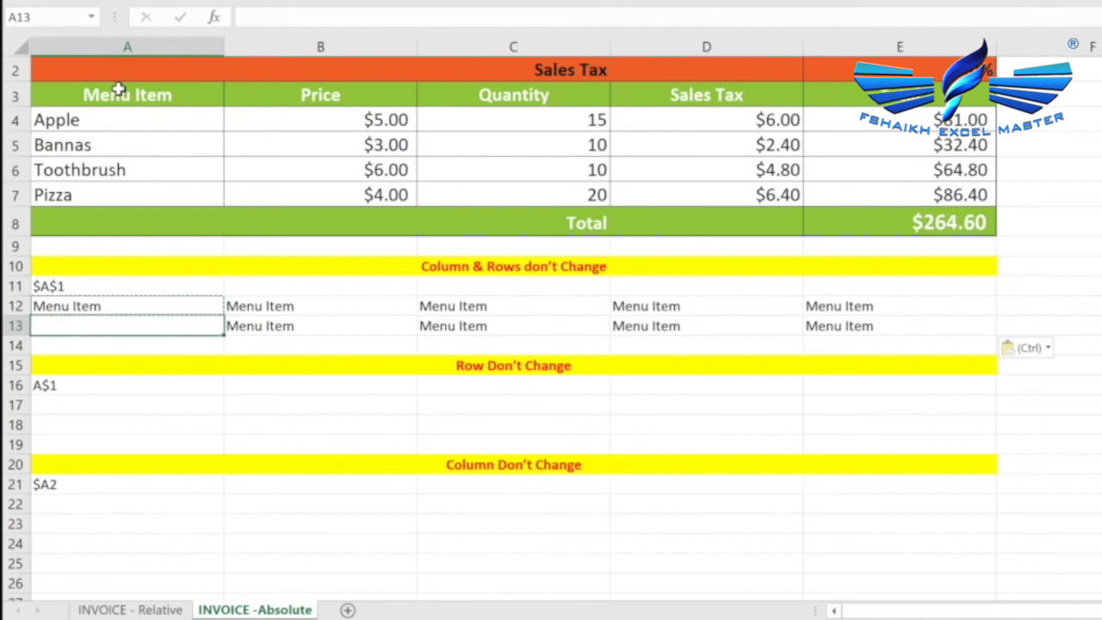
{"action": "key", "text": "Return"}
{"action": "key", "text": "Down"}
{"action": "key", "text": "Down"}
{"action": "key", "text": "Down"}
{"action": "key", "text": "Down"}
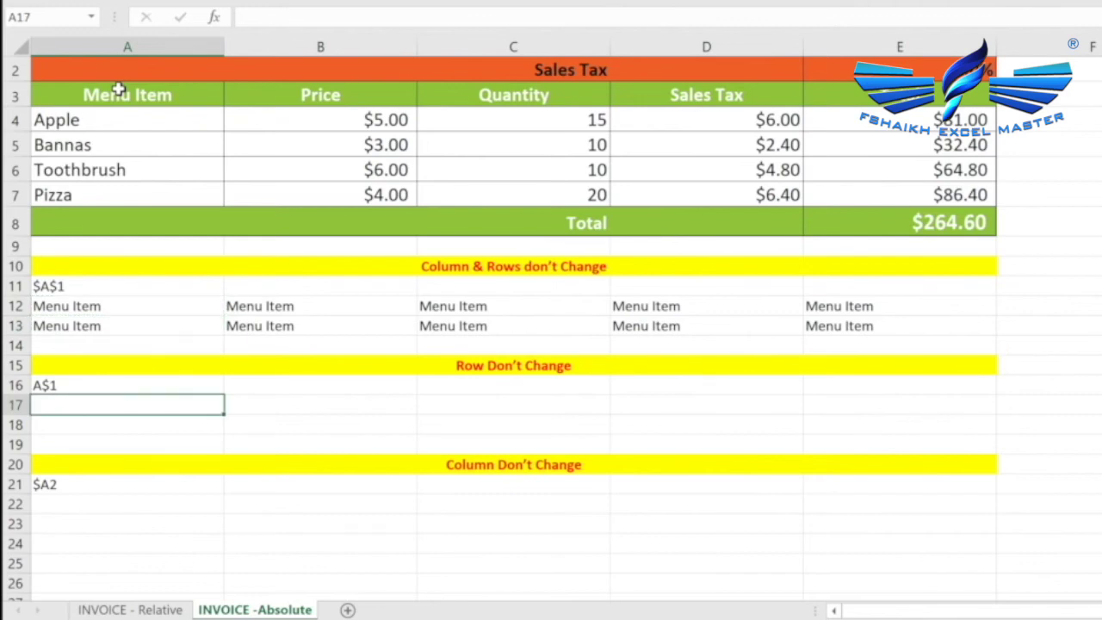
Enter the row-locked formula =A$3 in A17 to show Menu Item.
{"action": "type", "text": "="}
{"action": "left_click", "coordinate": [107, 92]}
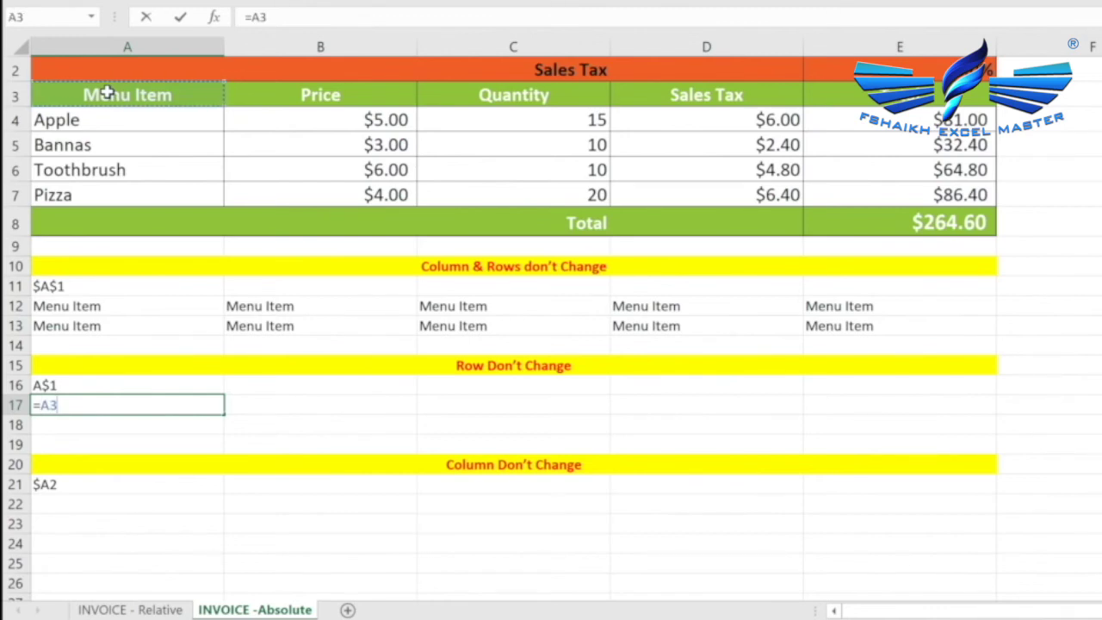
{"action": "key", "text": "F4"}
{"action": "key", "text": "F4"}
{"action": "key", "text": "Return"}
Paste the A$3 formula across B17:E17 to show the remaining headers.
{"action": "key", "text": "Up"}
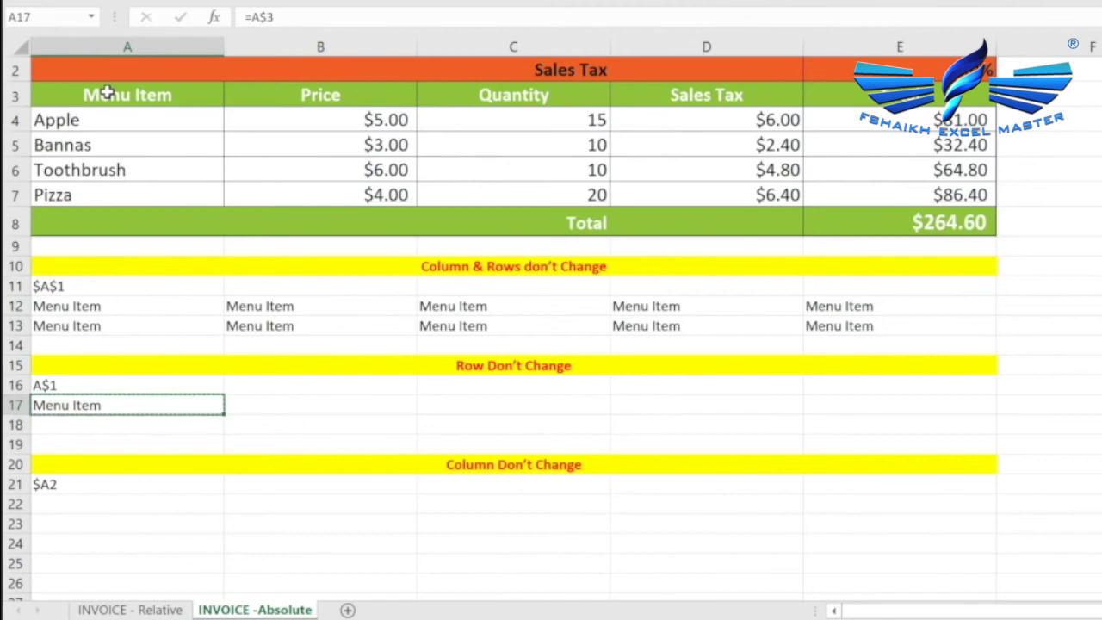
{"action": "key", "text": "shift+Right"}
{"action": "key", "text": "shift+Right"}
{"action": "key", "text": "shift+Right"}
{"action": "key", "text": "shift+Right"}
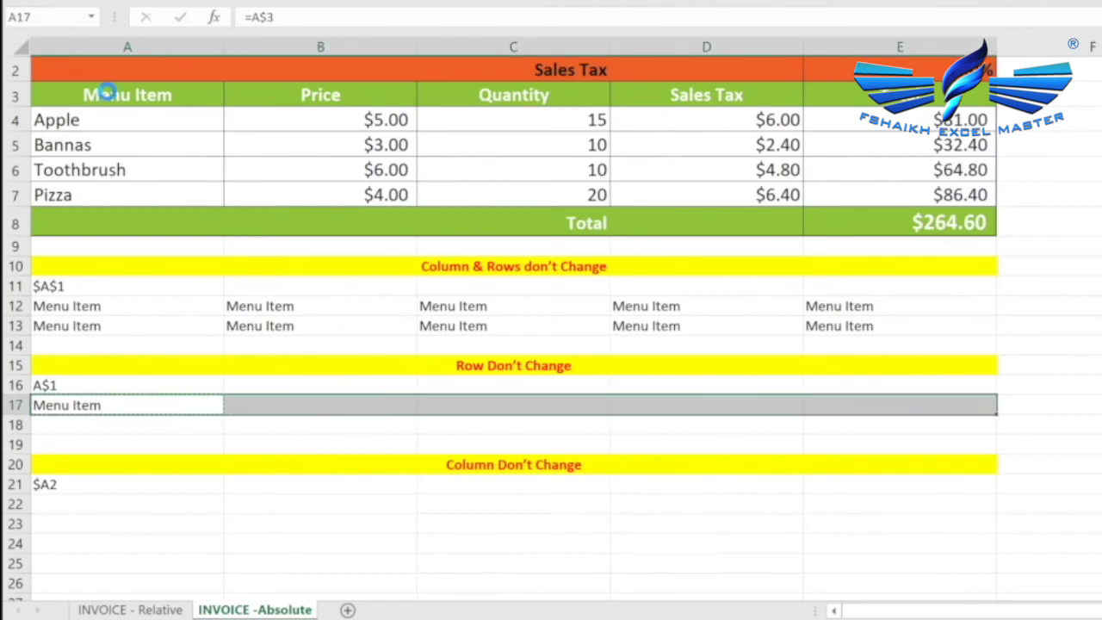
{"action": "key", "text": "ctrl+v"}
{"action": "key", "text": "Right"}
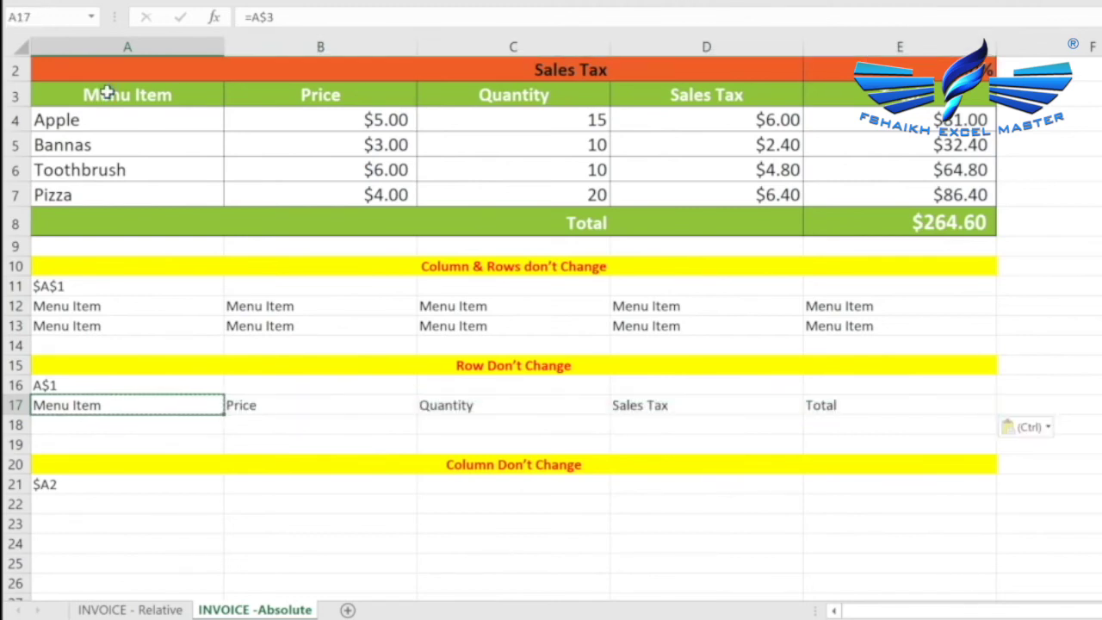
{"action": "key", "text": "Right"}
{"action": "key", "text": "Right"}
{"action": "key", "text": "Right"}
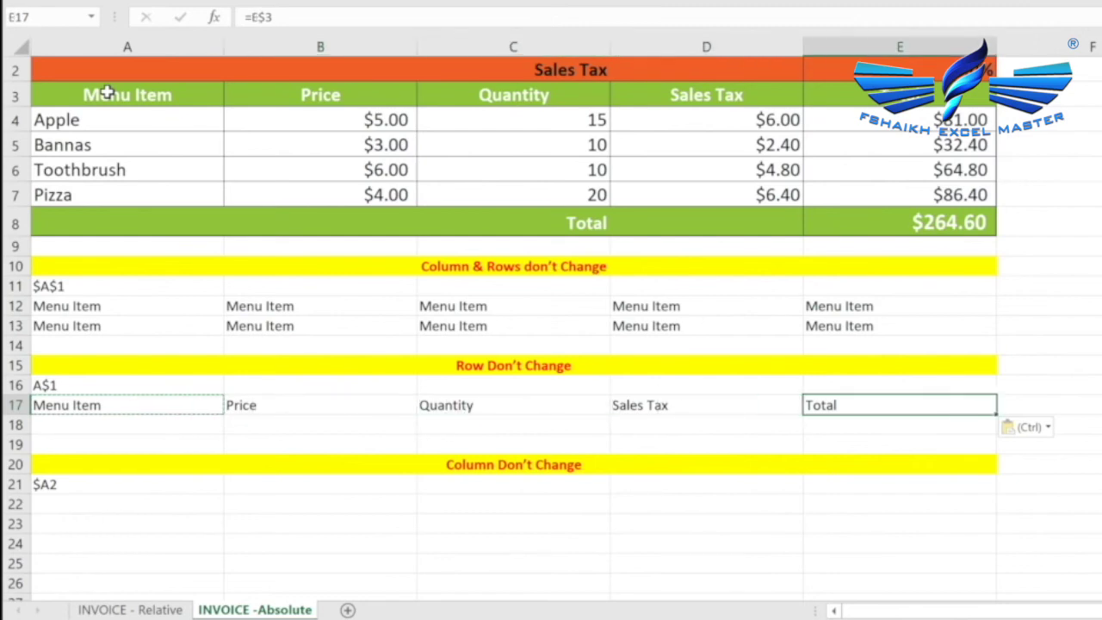
{"action": "key", "text": "Left"}
{"action": "key", "text": "Left"}
{"action": "key", "text": "Left"}
{"action": "key", "text": "Left"}
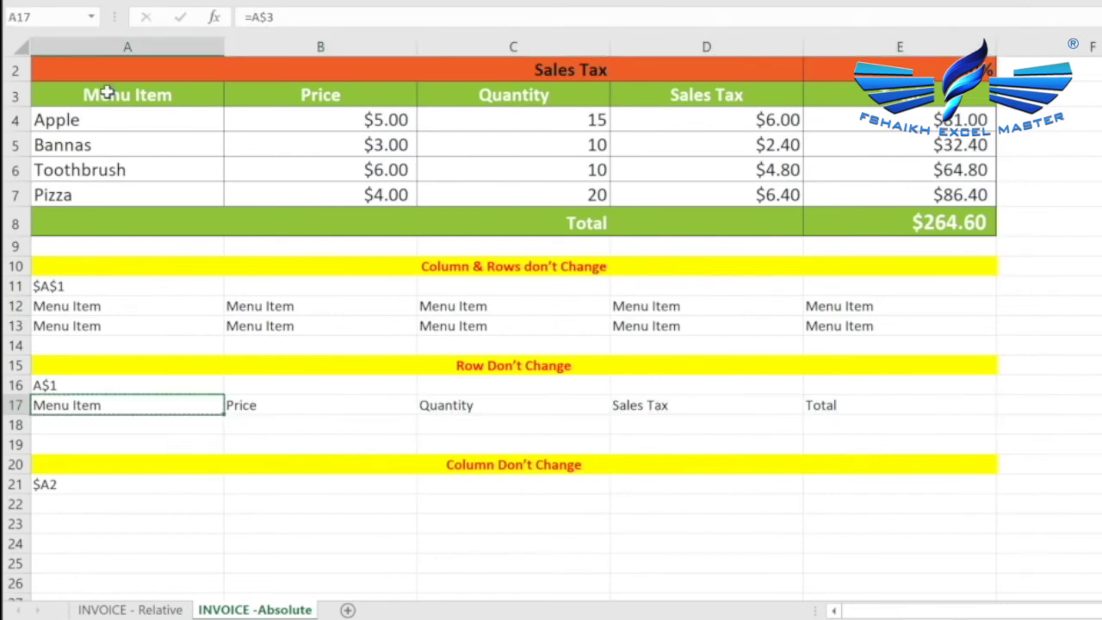
Copy the row-locked formula into A18 and across B18:E18.
{"action": "key", "text": "Down"}
{"action": "key", "text": "ctrl+v"}
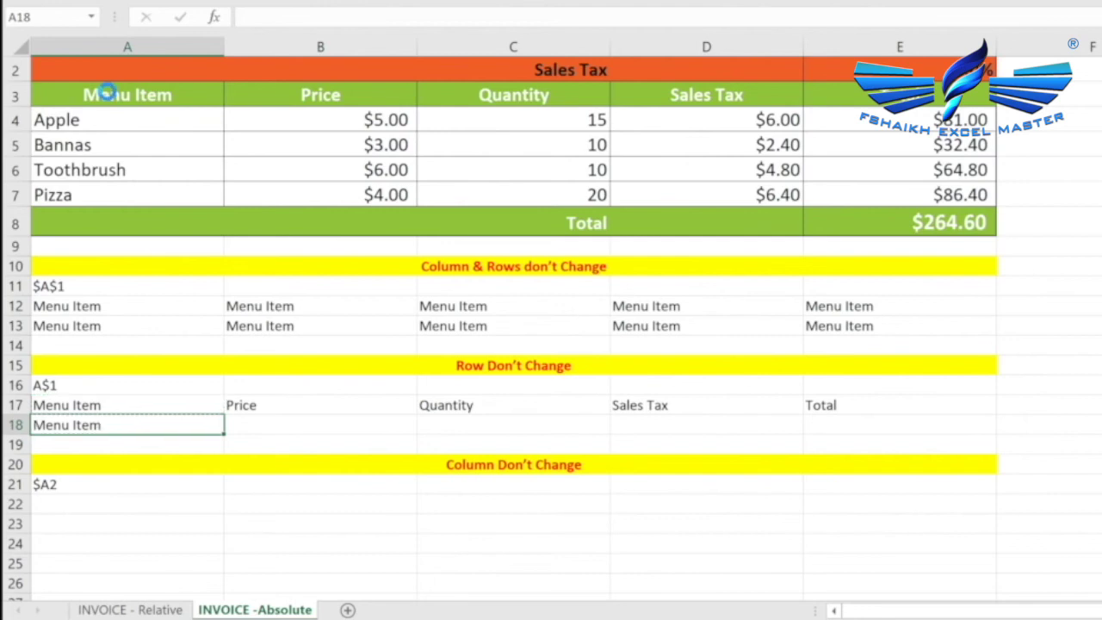
{"action": "key", "text": "ctrl+c"}
{"action": "key", "text": "Right"}
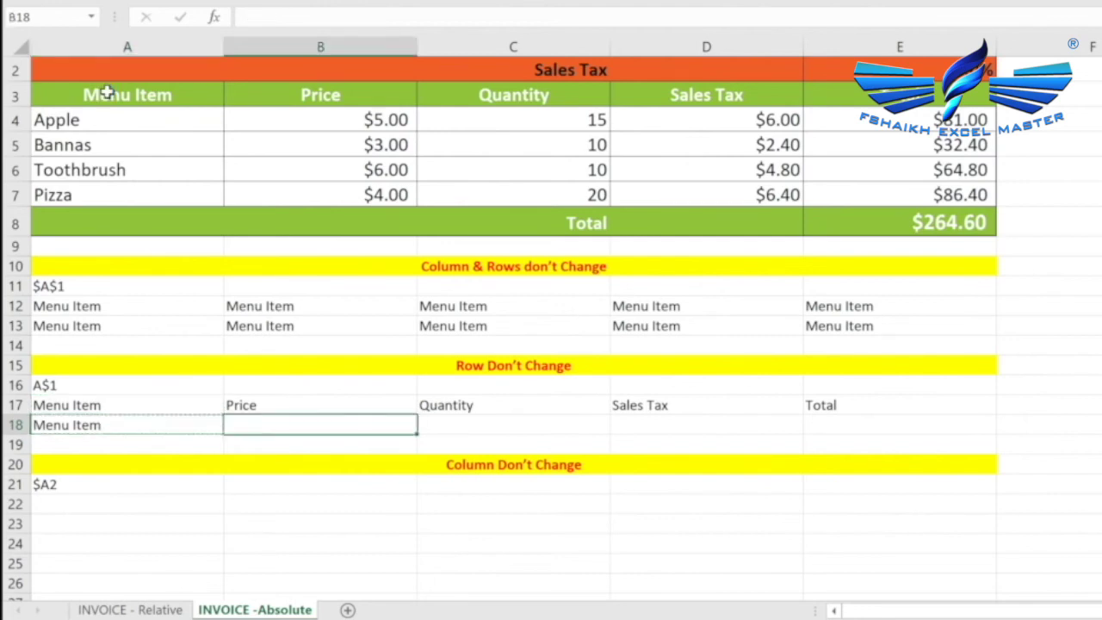
{"action": "key", "text": "shift+Right"}
{"action": "key", "text": "shift+Right"}
{"action": "key", "text": "shift+Right"}
{"action": "key", "text": "ctrl+v"}
{"action": "key", "text": "Left"}
Verify A17, B17 and C17 hold row-locked formulas such as =B$3 and =C$3.
{"action": "key", "text": "Up"}
{"action": "key", "text": "F2"}
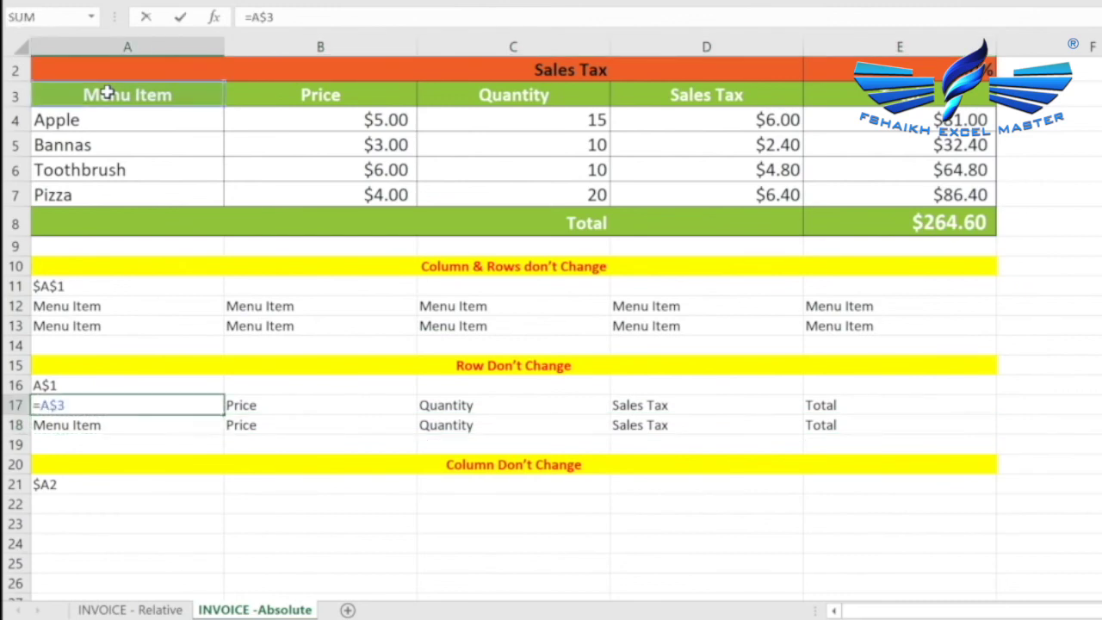
{"action": "key", "text": "Return"}
{"action": "key", "text": "Right"}
{"action": "key", "text": "Up"}
{"action": "key", "text": "F2"}
{"action": "key", "text": "Escape"}
{"action": "key", "text": "Right"}
{"action": "key", "text": "F2"}
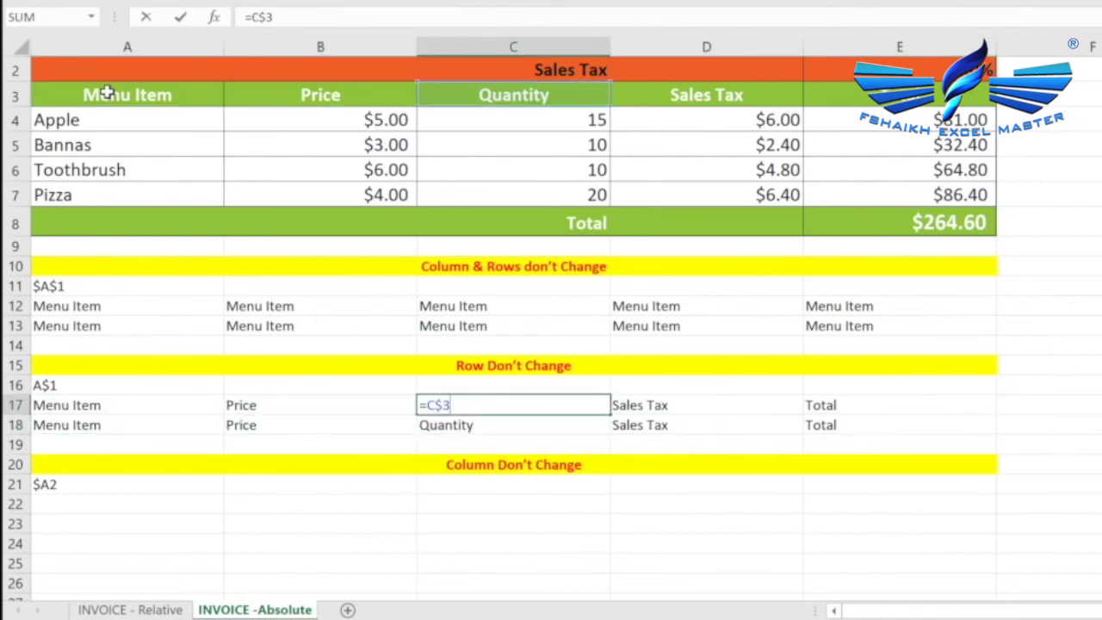
{"action": "key", "text": "Escape"}
Confirm D17 holds =D$3, then move to A22 in the Column Don't Change area.
{"action": "key", "text": "F2"}
{"action": "key", "text": "Escape"}
{"action": "key", "text": "Right"}
{"action": "key", "text": "F2"}
{"action": "key", "text": "Escape"}
{"action": "key", "text": "Right"}
{"action": "key", "text": "Down"}
{"action": "key", "text": "Down"}
{"action": "key", "text": "Down"}
{"action": "key", "text": "Down"}
{"action": "key", "text": "Down"}
{"action": "key", "text": "Home"}
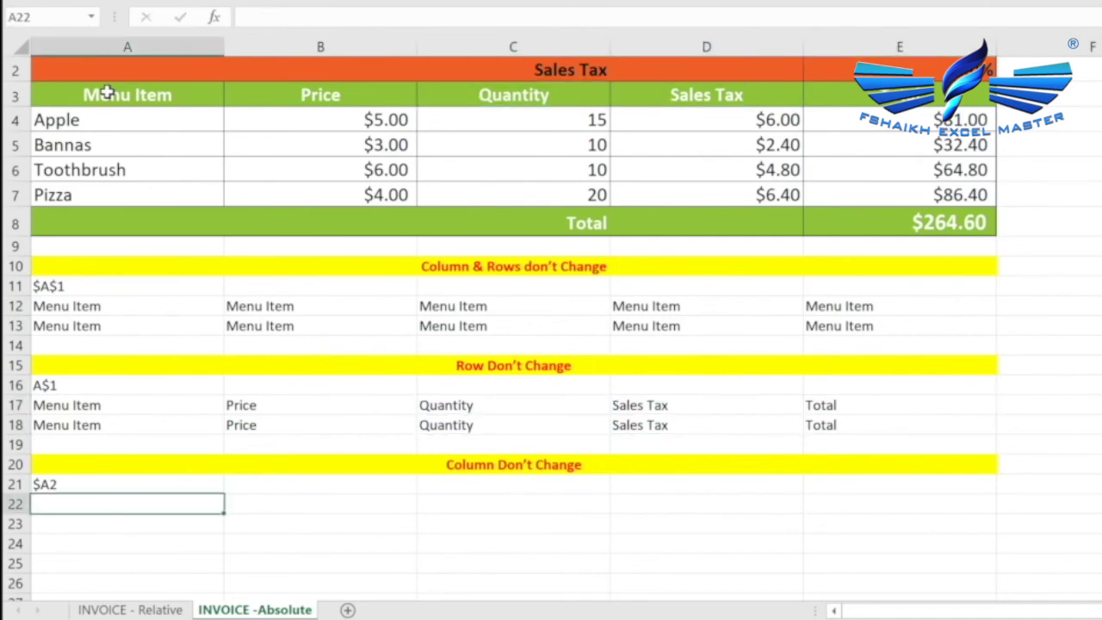
Enter the column-locked formula =$A3 in cell A22.
{"action": "type", "text": "="}
{"action": "left_click", "coordinate": [107, 92]}
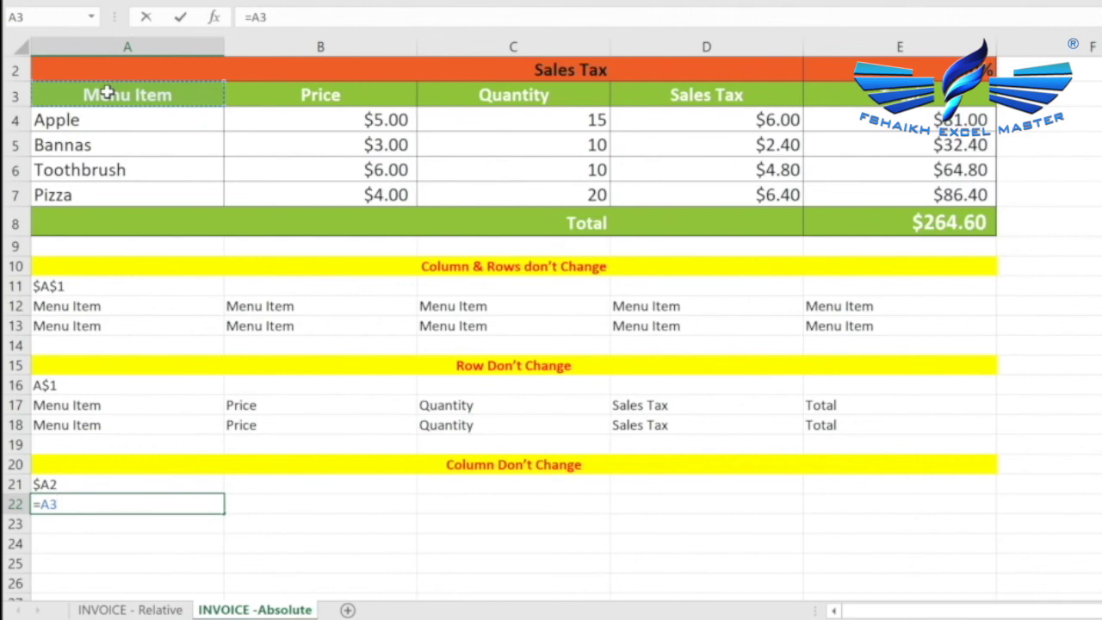
{"action": "key", "text": "F4"}
{"action": "key", "text": "F4"}
{"action": "key", "text": "F4"}
{"action": "key", "text": "Return"}
Copy the =$A3 formula from A22 into A22:E23.
{"action": "key", "text": "Up"}
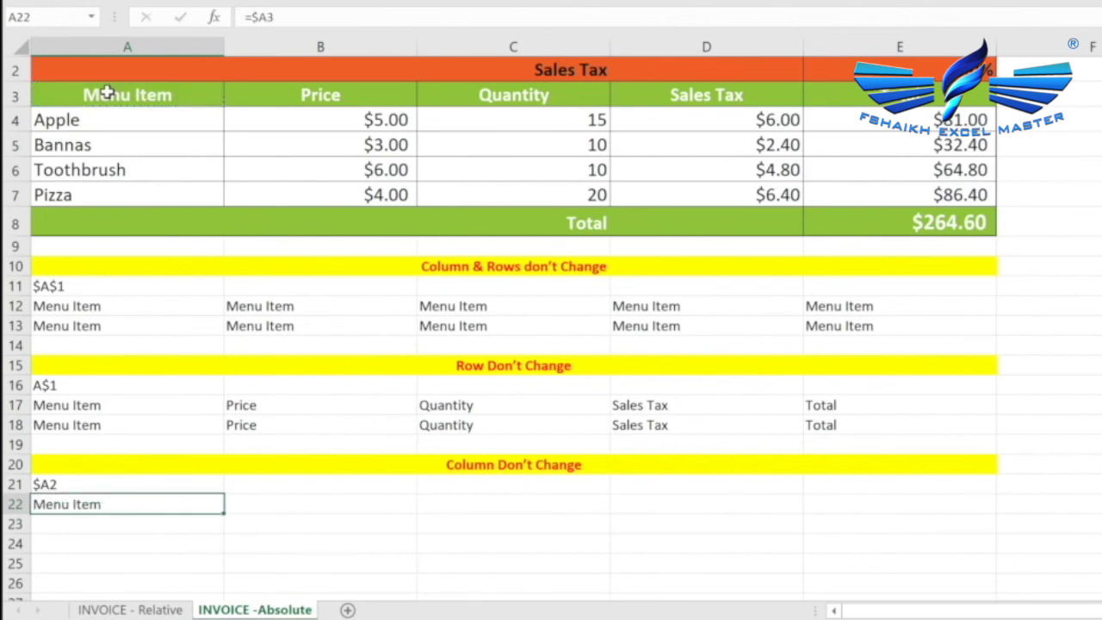
{"action": "type", "text": "c"}
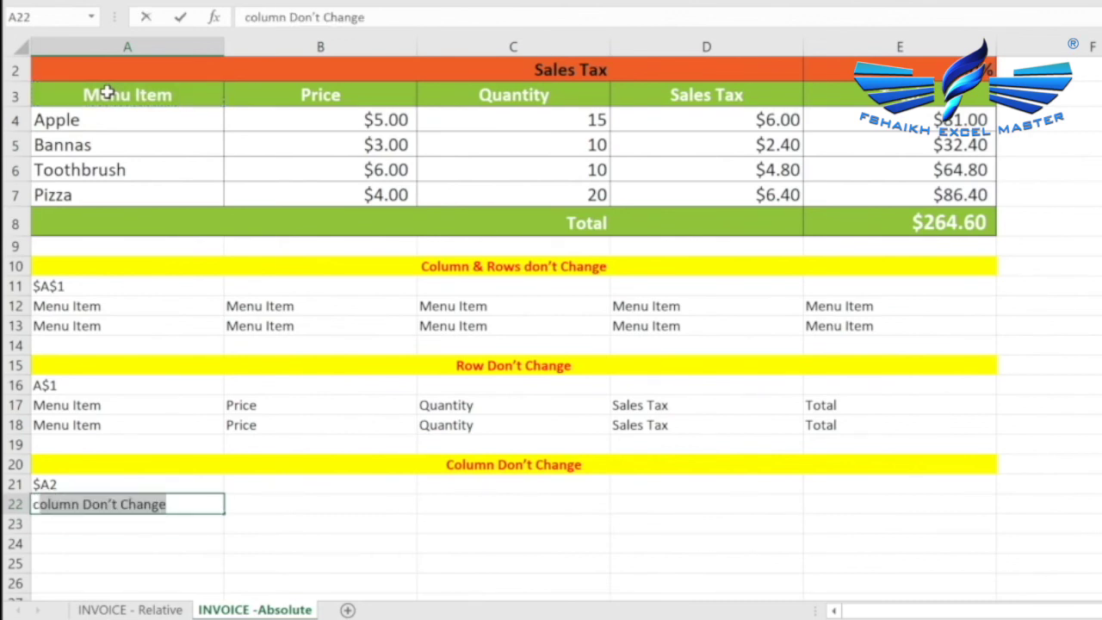
{"action": "key", "text": "Escape"}
{"action": "key", "text": "ctrl+c"}
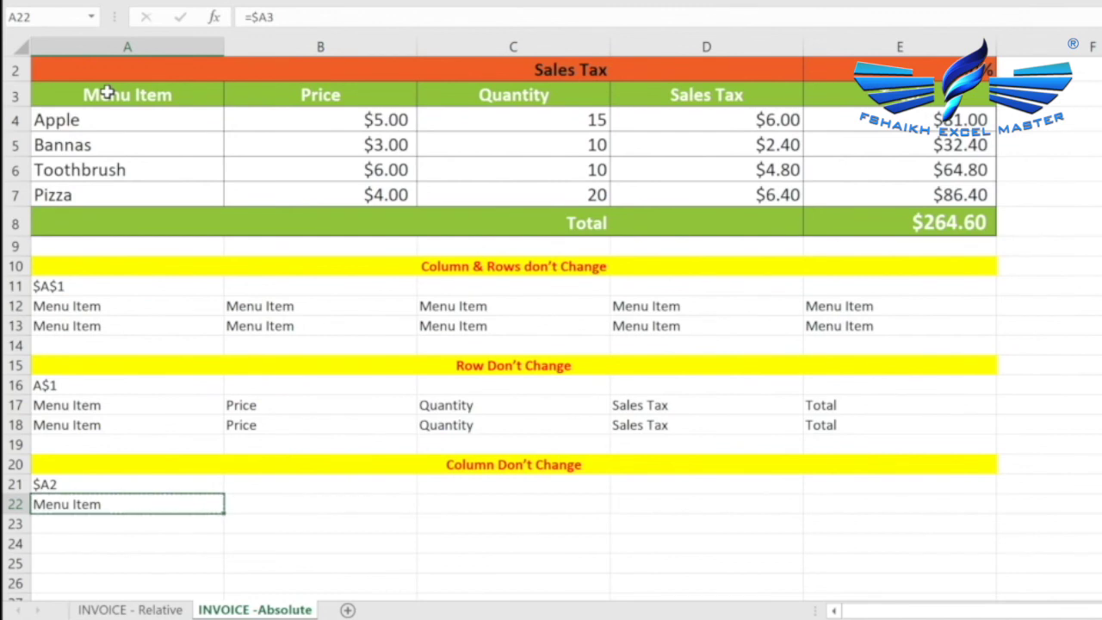
{"action": "key", "text": "shift+Right"}
{"action": "key", "text": "shift+Right"}
{"action": "key", "text": "shift+Right"}
{"action": "key", "text": "shift+Right"}
{"action": "key", "text": "shift+Down"}
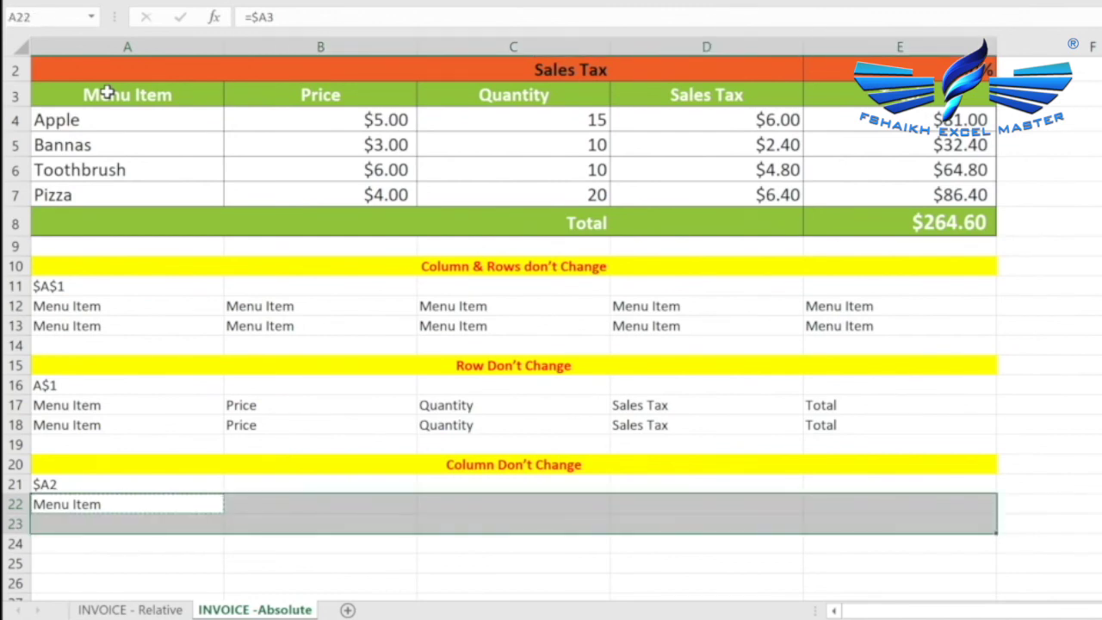
{"action": "key", "text": "ctrl+v"}
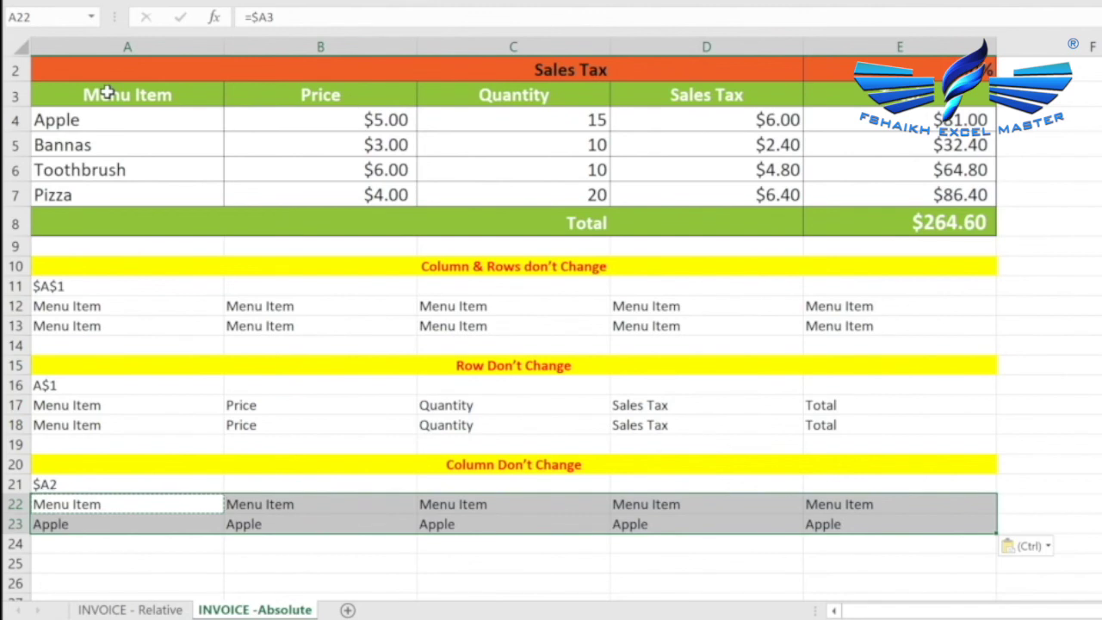
Check the formula in A22, then select the Apple row A23:E23.
{"action": "key", "text": "Left"}
{"action": "key", "text": "F2"}
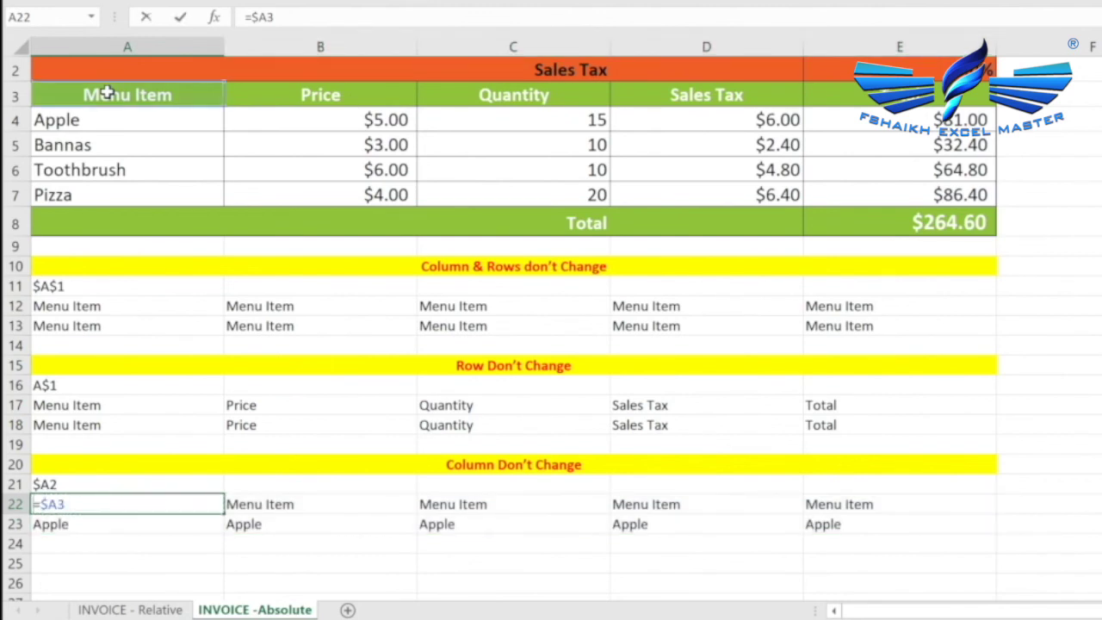
{"action": "key", "text": "Escape"}
{"action": "key", "text": "Down"}
{"action": "key", "text": "Down"}
{"action": "key", "text": "Up"}
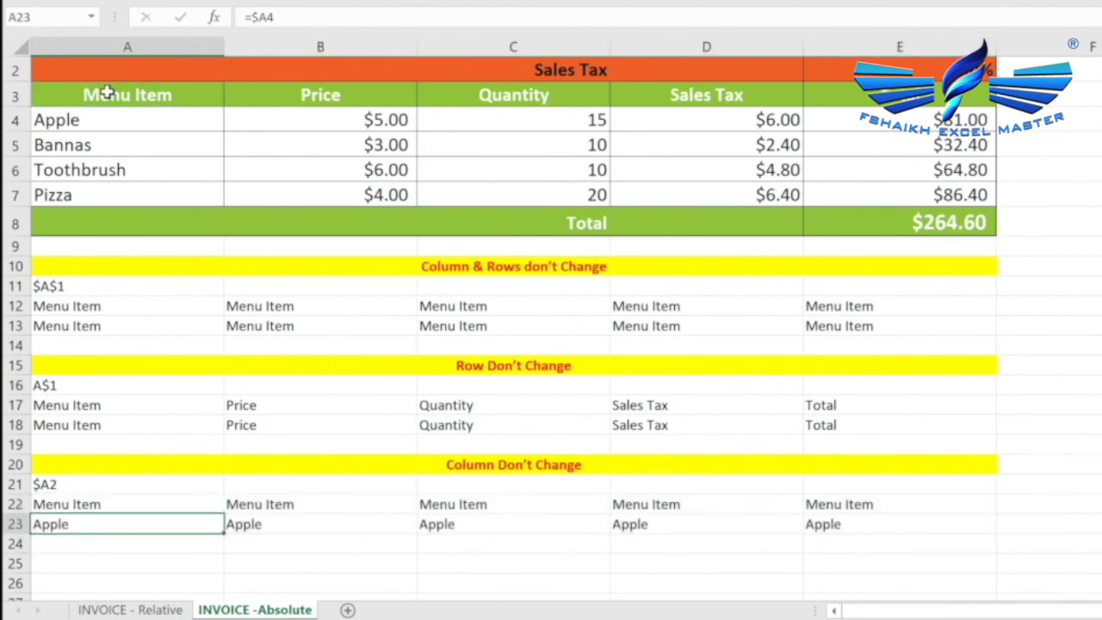
{"action": "key", "text": "shift+Right"}
{"action": "key", "text": "shift+Right"}
{"action": "key", "text": "shift+Right"}
{"action": "key", "text": "shift+Right"}
{"action": "key", "text": "shift+Right"}
{"action": "key", "text": "shift+Left"}
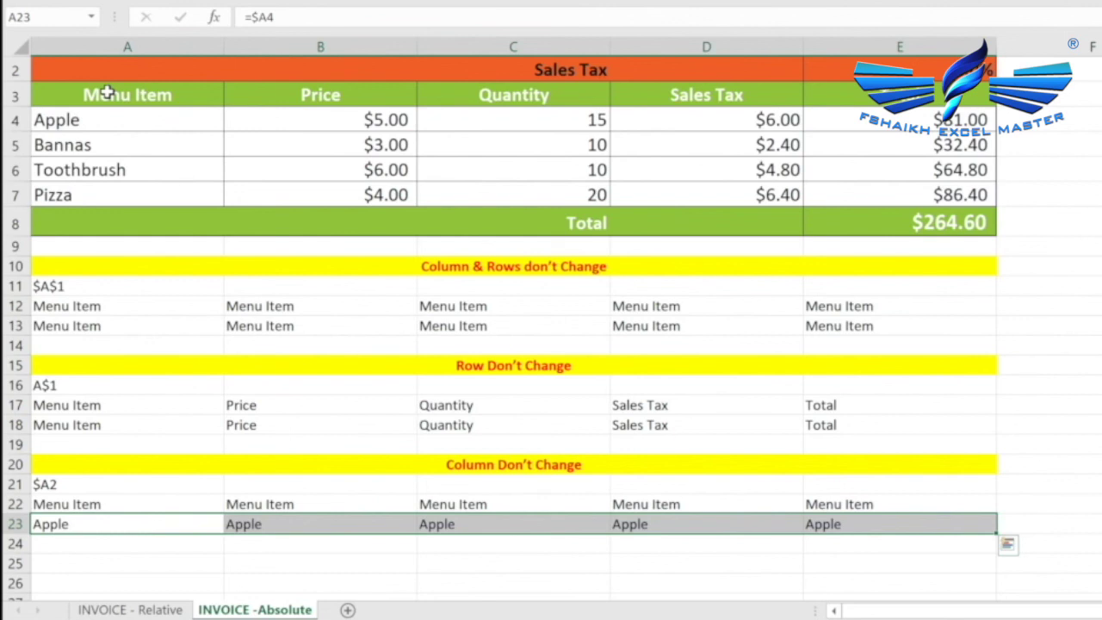
Copy row 23 and paste it into rows 24, 25 and 26.
{"action": "key", "text": "ctrl+q"}
{"action": "key", "text": "ctrl+c"}
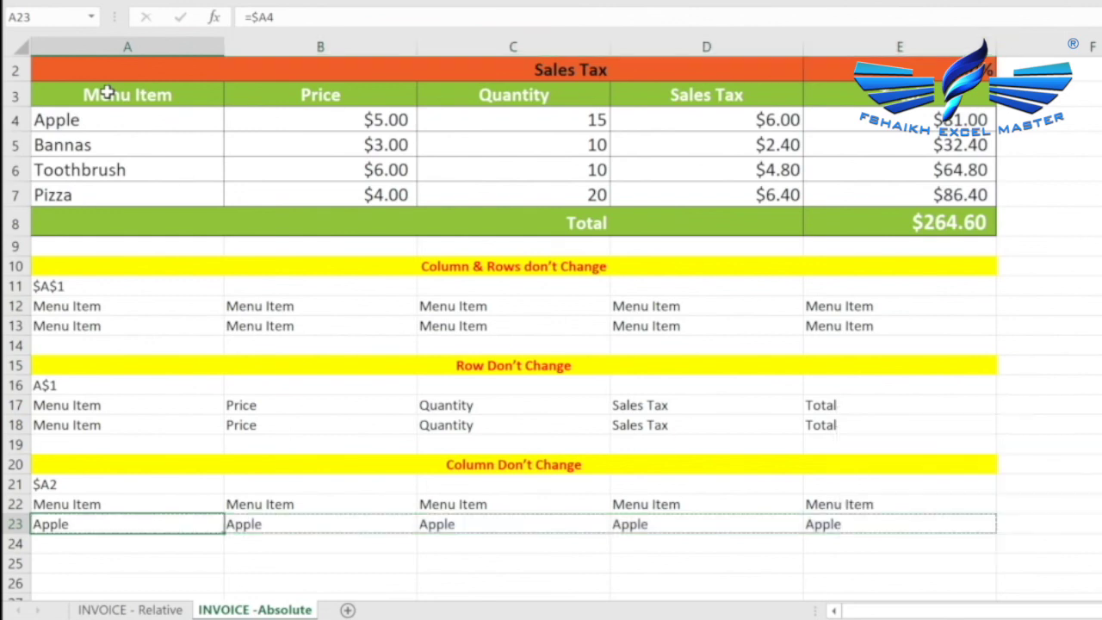
{"action": "key", "text": "Down"}
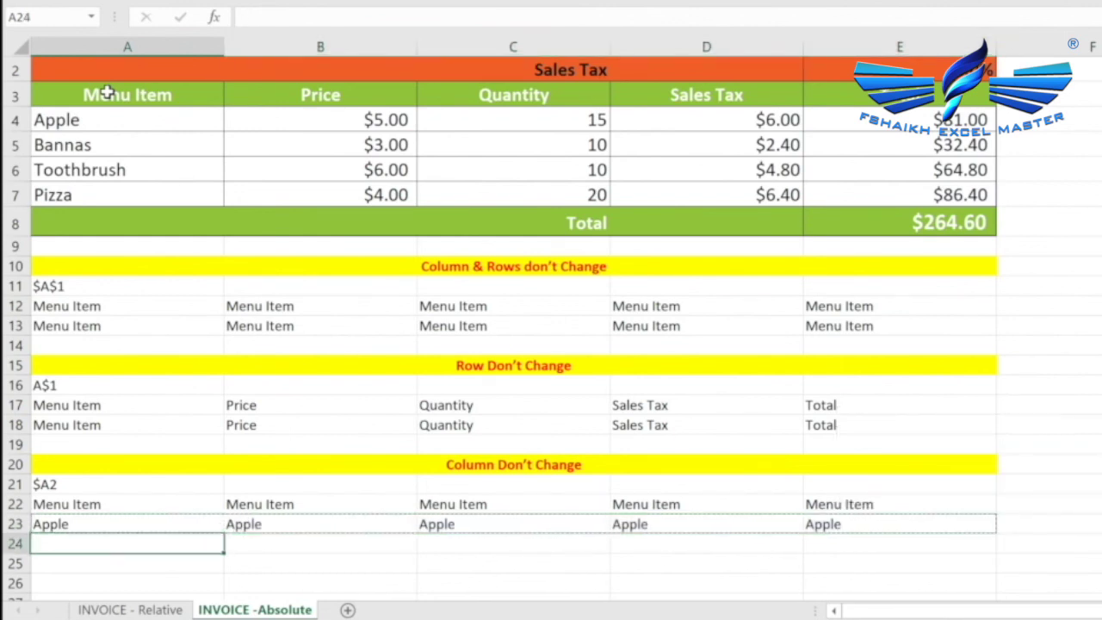
{"action": "key", "text": "ctrl+v"}
{"action": "key", "text": "Down"}
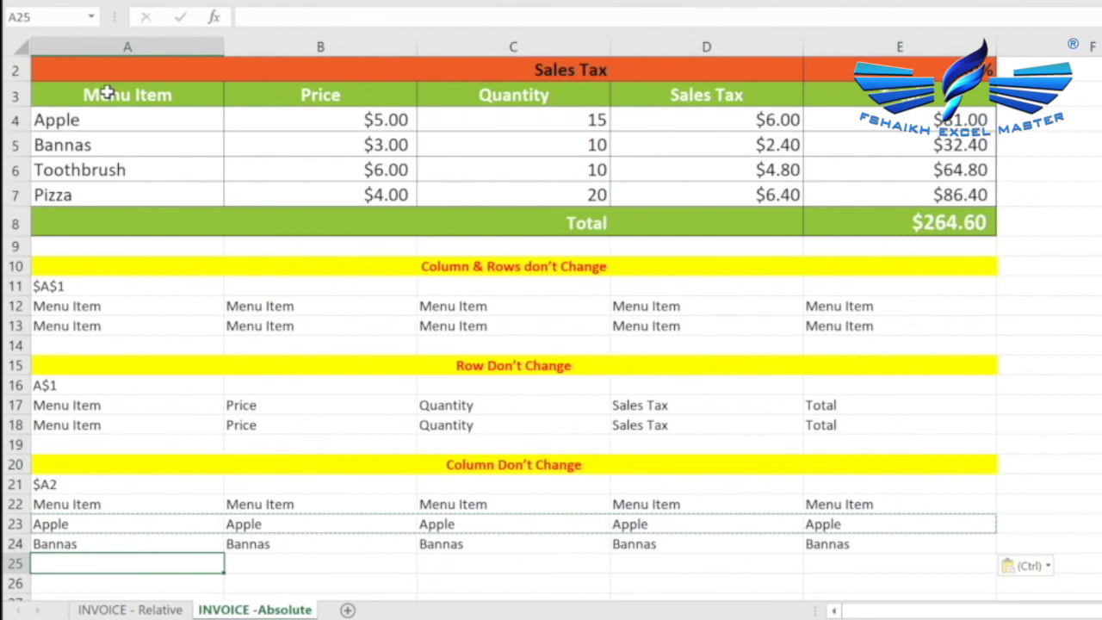
{"action": "key", "text": "ctrl+v"}
{"action": "key", "text": "Down"}
{"action": "key", "text": "ctrl+v"}
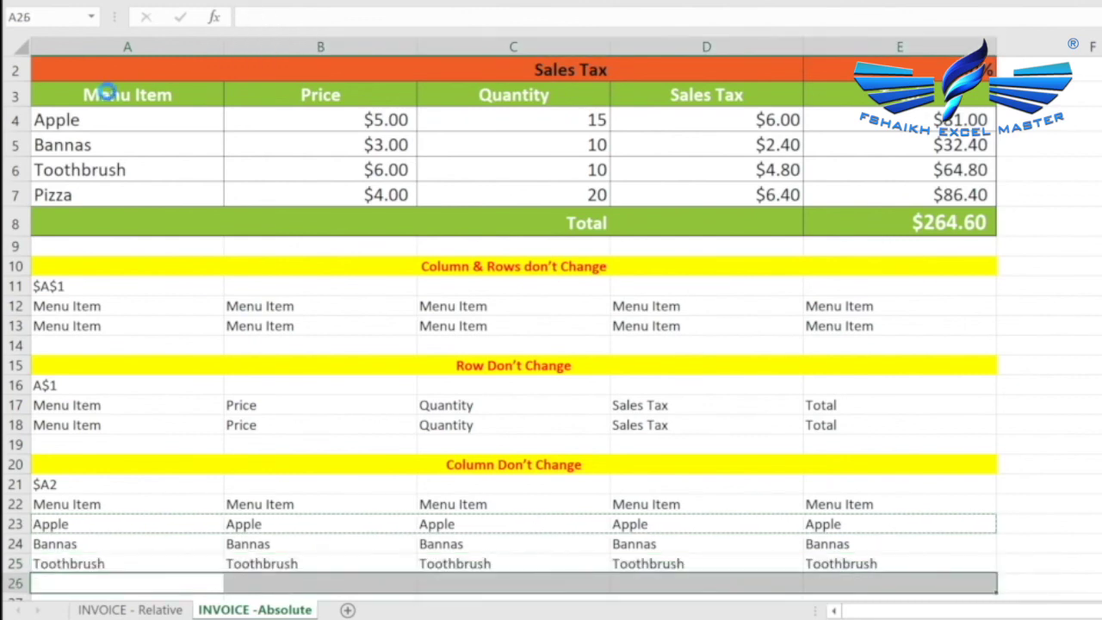
Review the formulas in B23, B22 and C22 to confirm the $A3 column lock.
{"action": "key", "text": "Down"}
{"action": "key", "text": "Up"}
{"action": "key", "text": "Up"}
{"action": "key", "text": "Up"}
{"action": "key", "text": "Up"}
{"action": "key", "text": "Right"}
{"action": "key", "text": "Left"}
{"action": "key", "text": "Escape"}
{"action": "key", "text": "Right"}
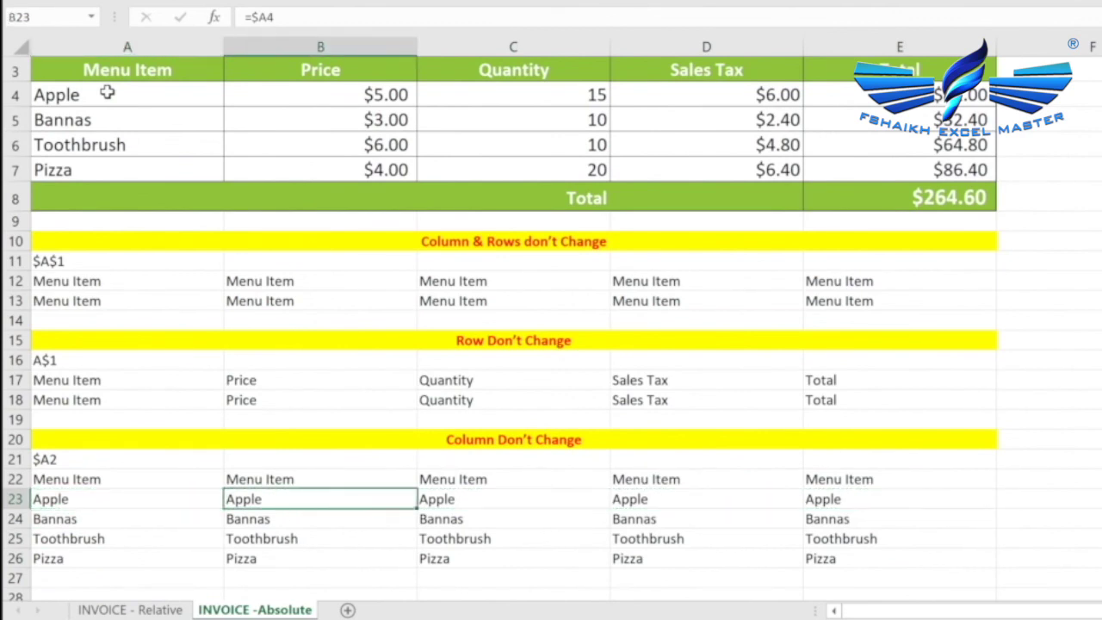
{"action": "key", "text": "Up"}
{"action": "key", "text": "Right"}
{"action": "key", "text": "Left"}
{"action": "key", "text": "Left"}
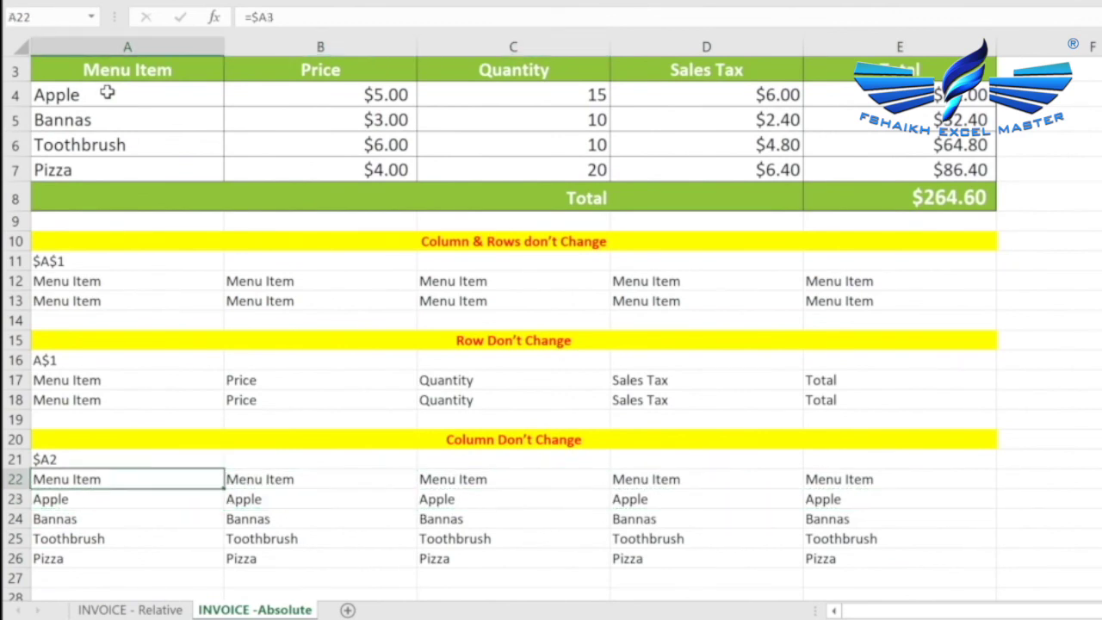